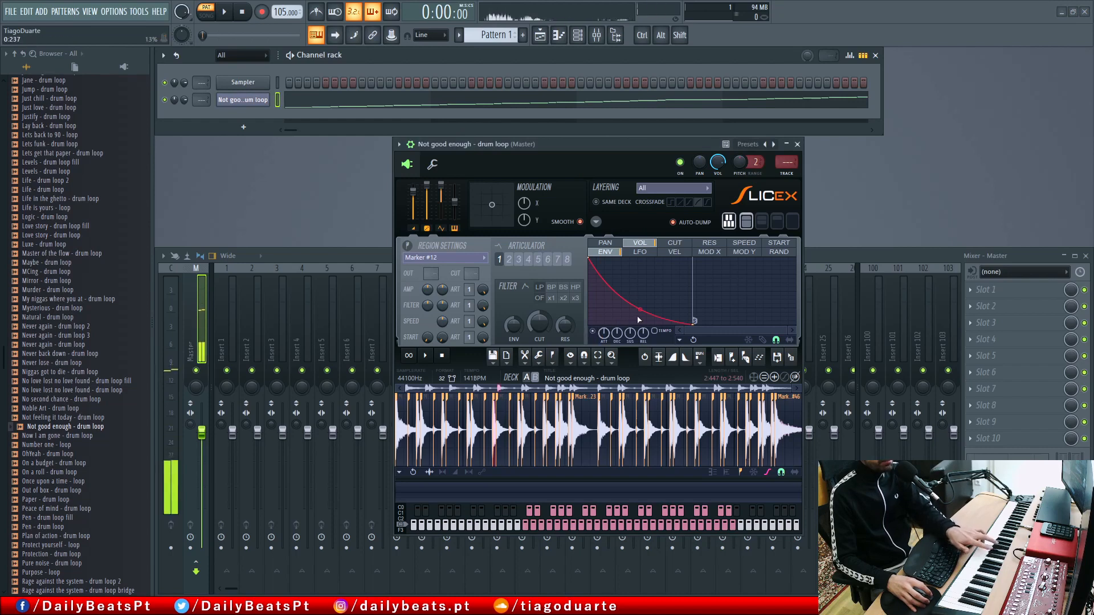
# Steepen the decay curve of the volume envelope for Marker #12 in the drum loop's Slicex.
pyautogui.moveTo(640, 312); pyautogui.dragTo(640, 321)
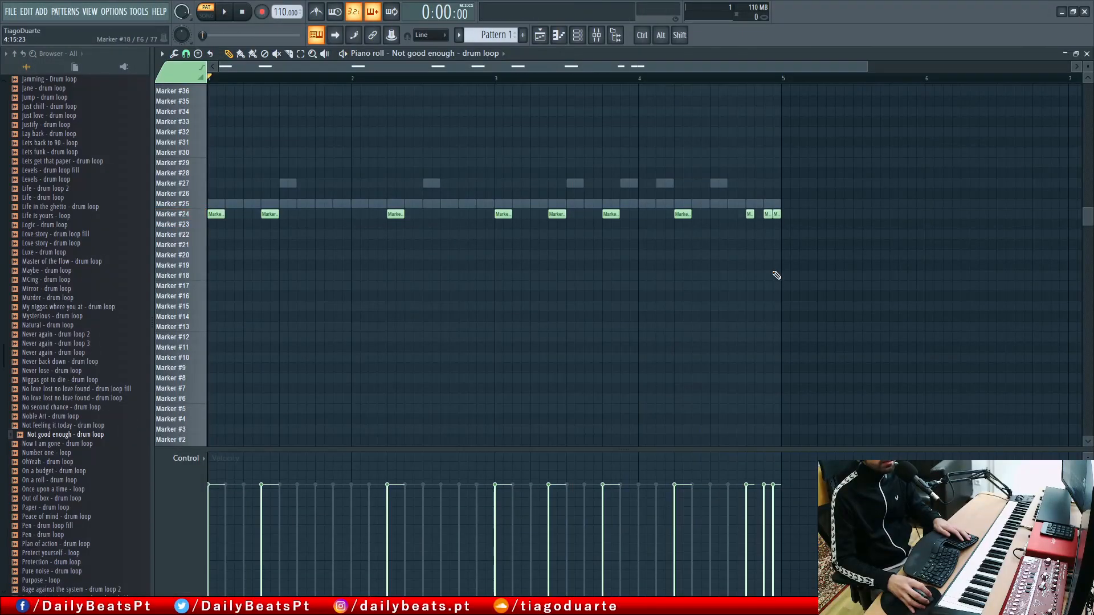
# Play Pattern 1 and review the Slicex settings of drum loop channels #2 and #3, then collapse the browser folders.
pyautogui.press('space')
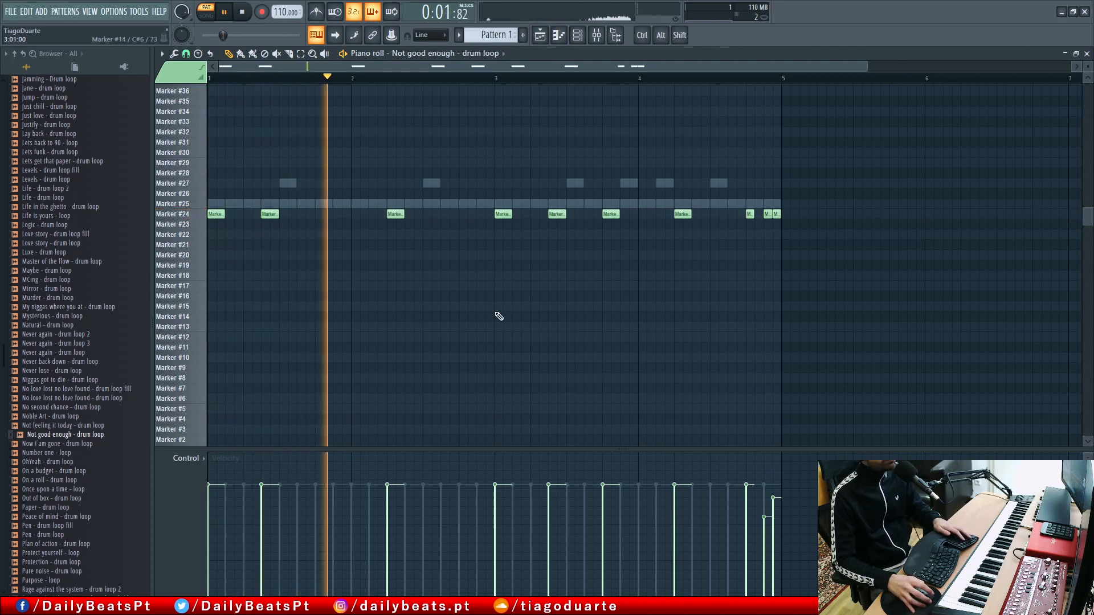
pyautogui.press('F7')
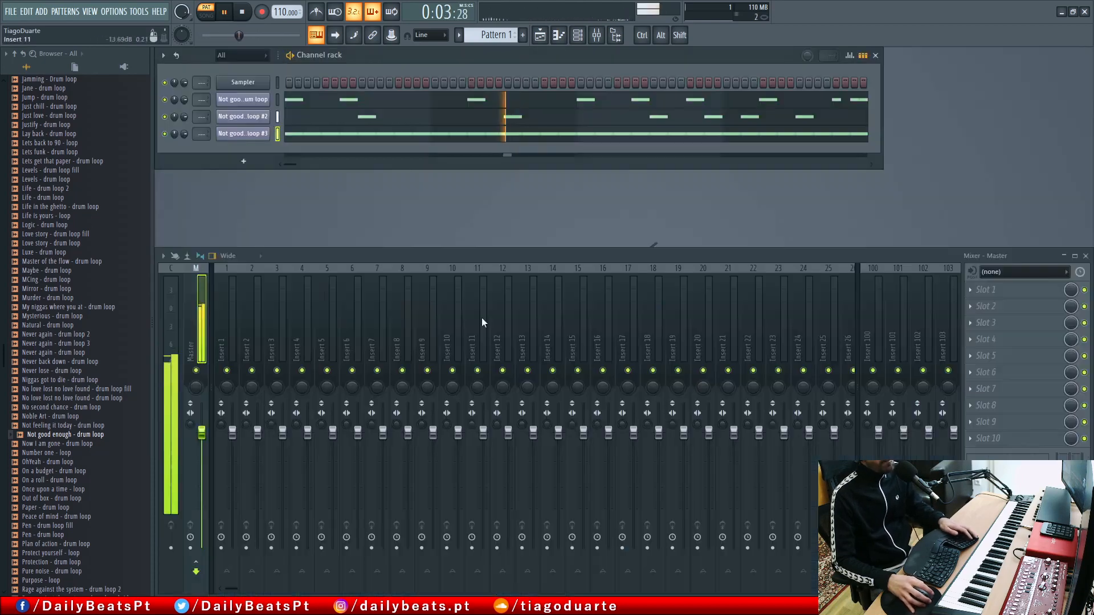
pyautogui.click(256, 117)
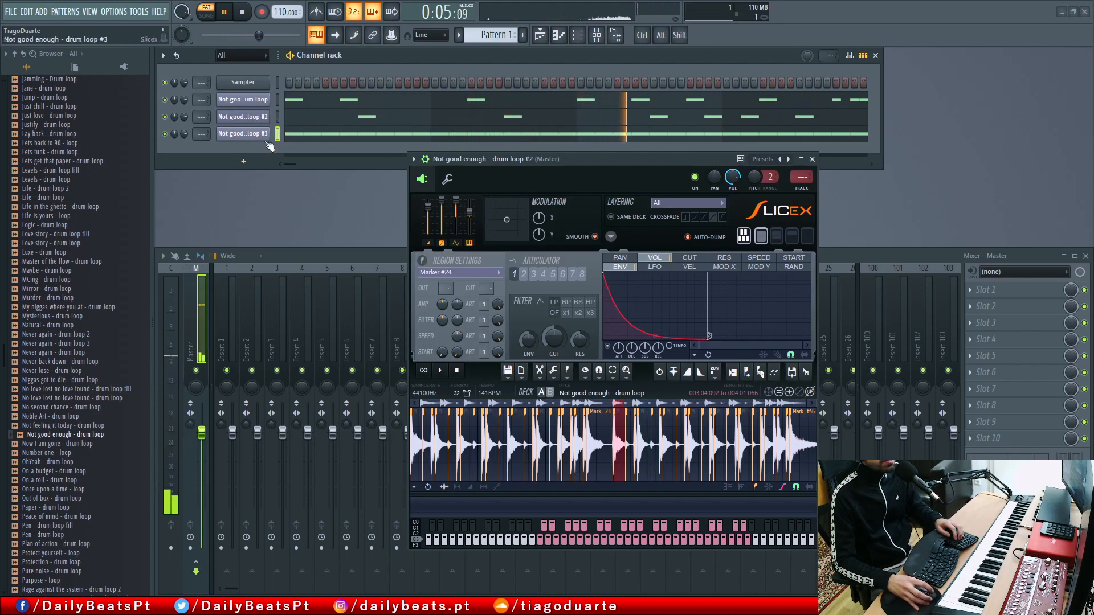
pyautogui.click(243, 133)
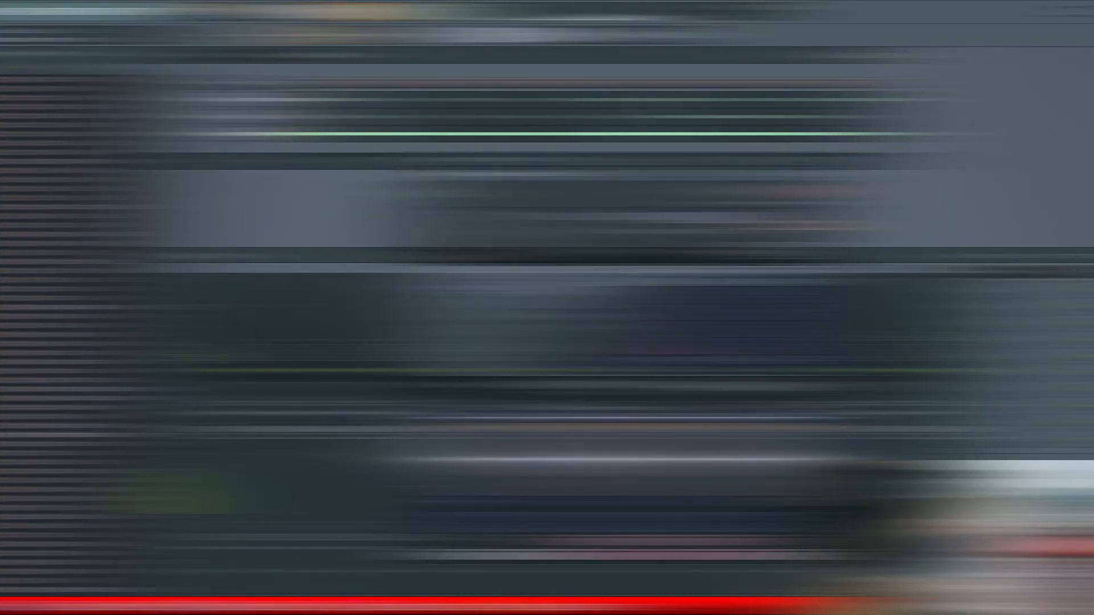
pyautogui.click(14, 54)
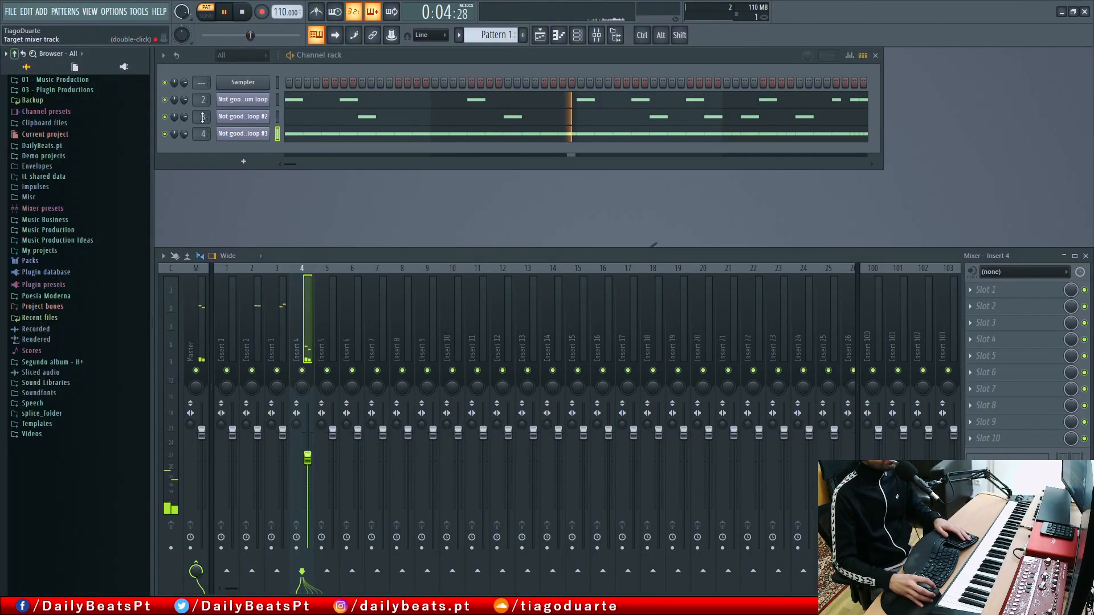
# Add an Addictive Keys instrument channel and pick a piano from Studio Grand - As Recorded.
pyautogui.click(247, 163)
pyautogui.moveTo(257, 193)
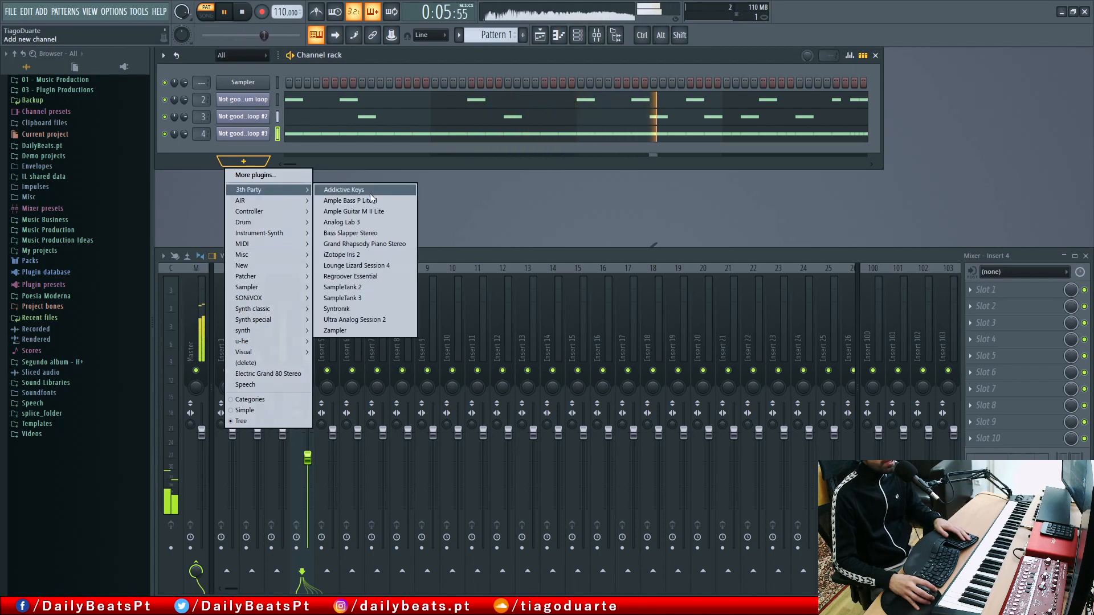
pyautogui.click(367, 190)
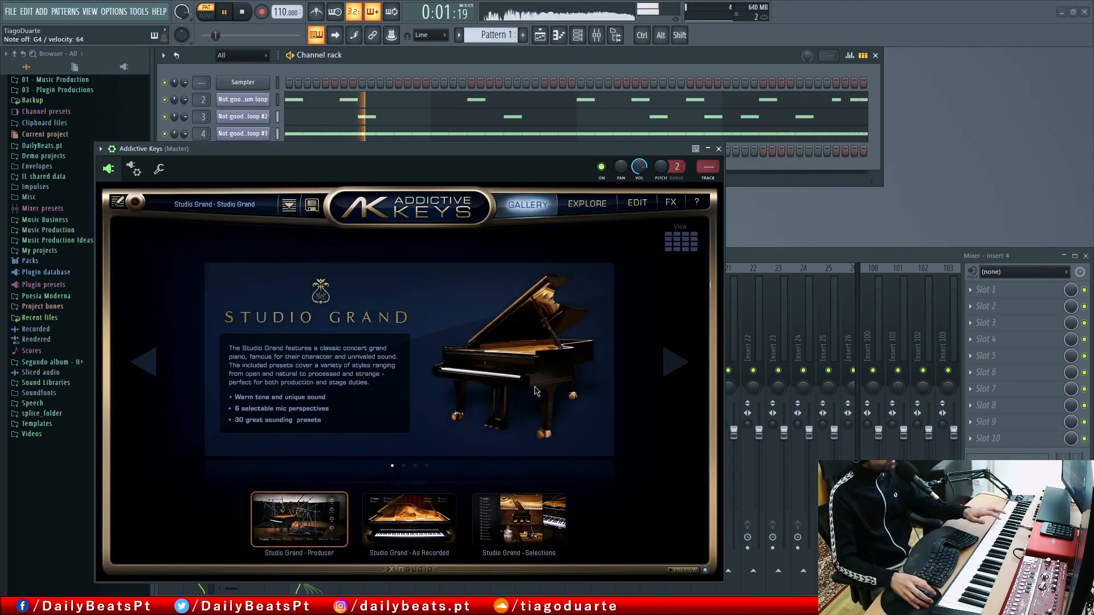
pyautogui.click(414, 531)
pyautogui.click(283, 265)
pyautogui.click(282, 284)
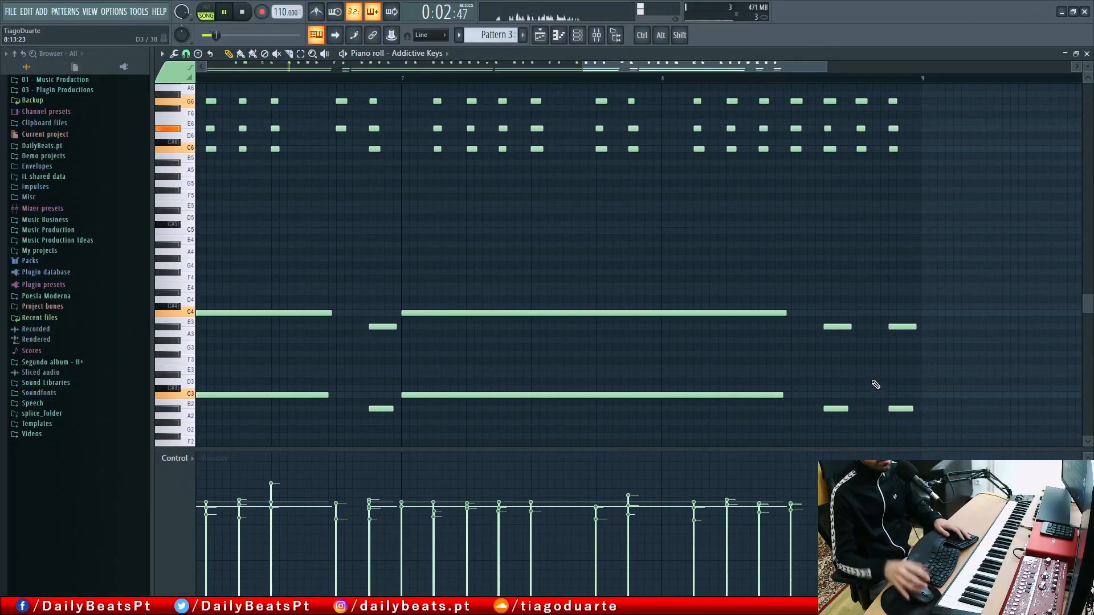
# Duplicate the last four bass notes of bar 8 one step earlier, placing the first pair on D#3 and D#4 and the second on F3 and F4.
pyautogui.moveTo(843, 279); pyautogui.dragTo(929, 436)
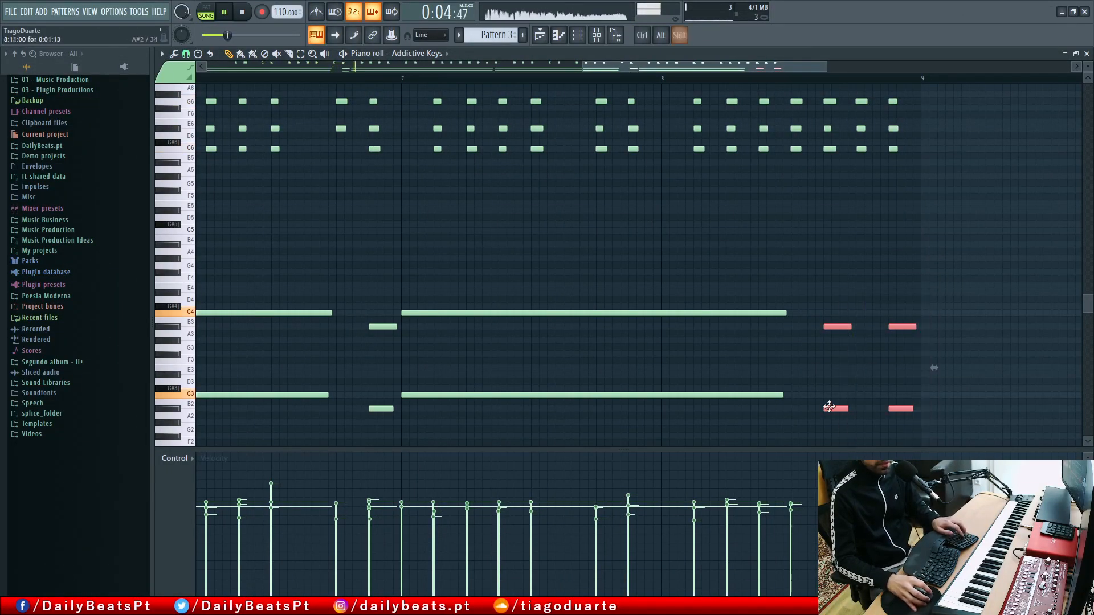
pyautogui.moveTo(832, 406); pyautogui.dragTo(803, 368)
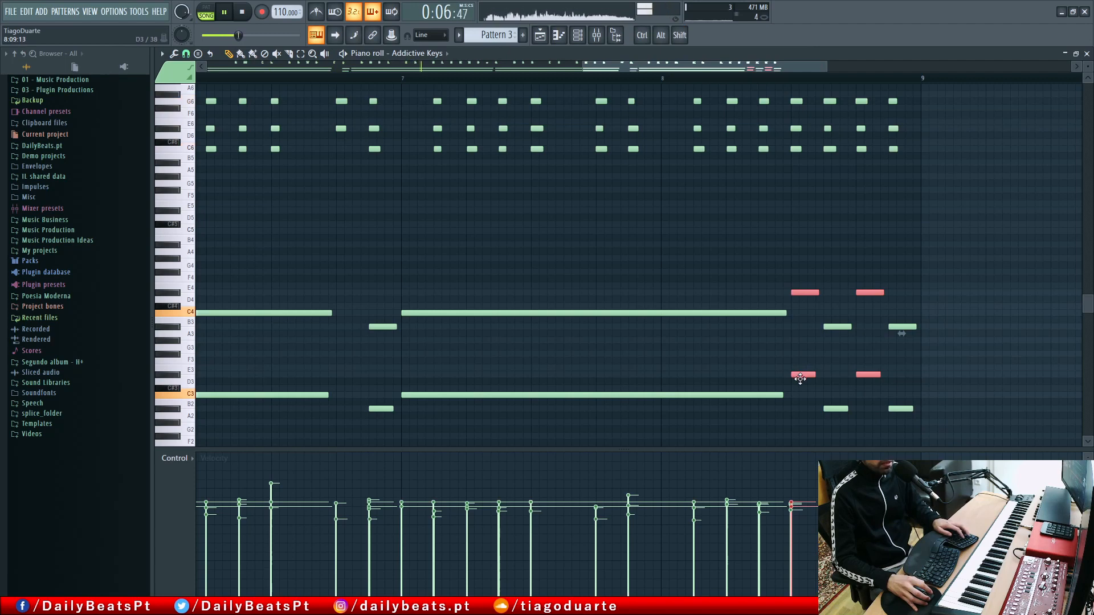
pyautogui.moveTo(886, 234); pyautogui.dragTo(860, 365)
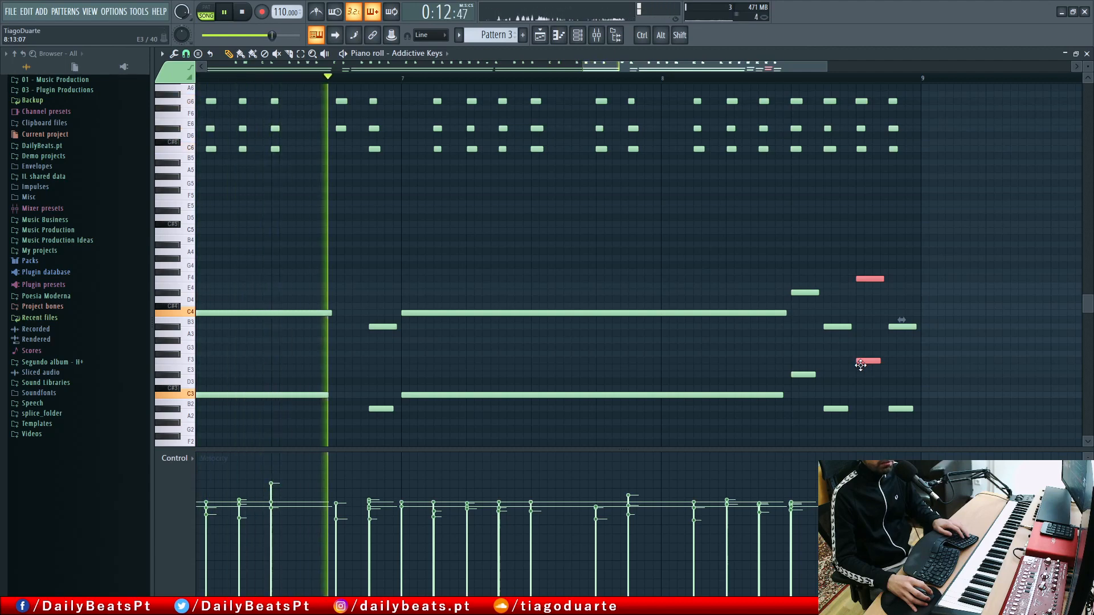
pyautogui.click(806, 366)
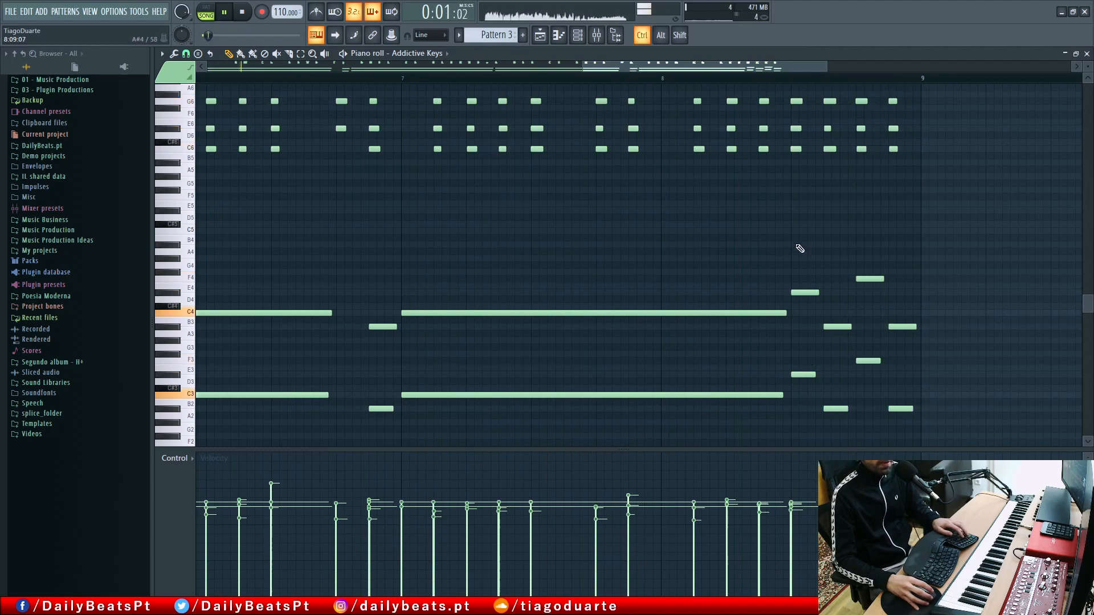
# Close the piano roll and route the Addictive Keys channel to mixer track 5.
pyautogui.keyDown('ctrl'); pyautogui.scroll(-3, 779, 239); pyautogui.keyUp('ctrl')
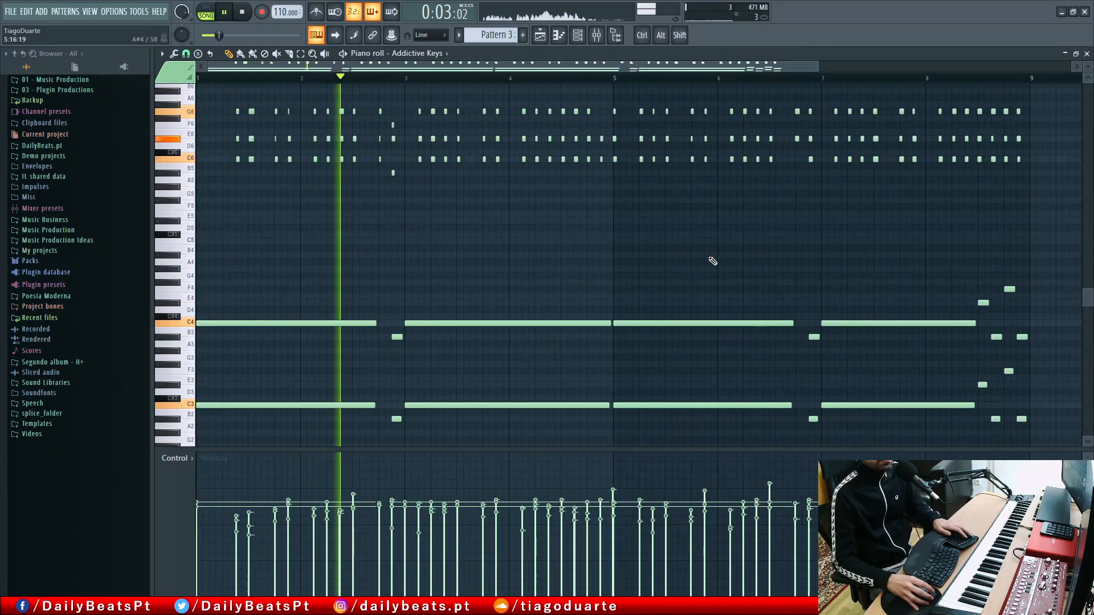
pyautogui.press('F7')
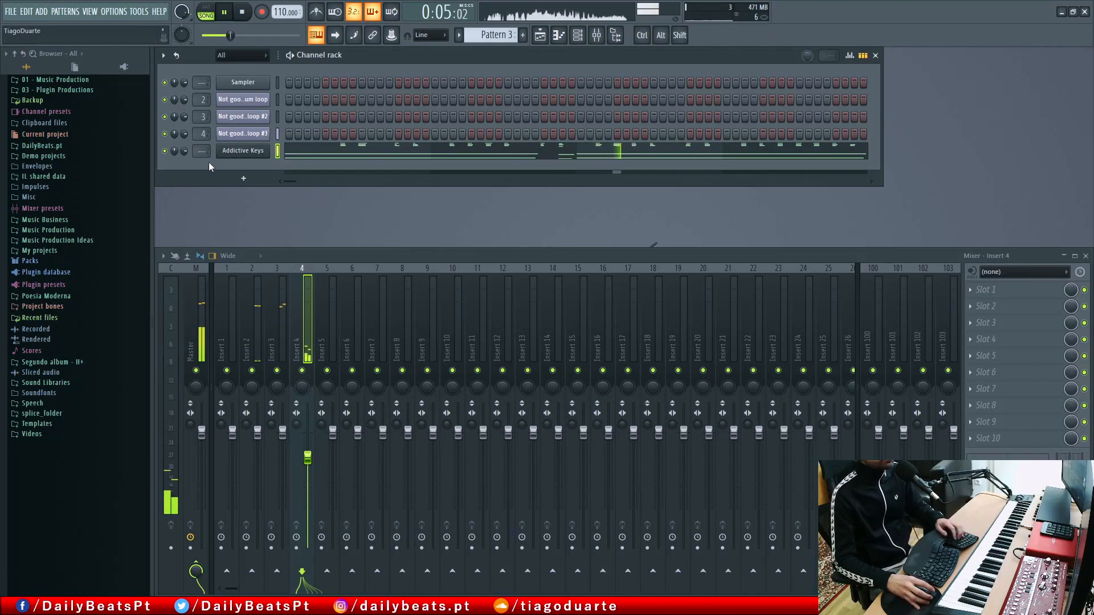
pyautogui.scroll(1, 203, 152)
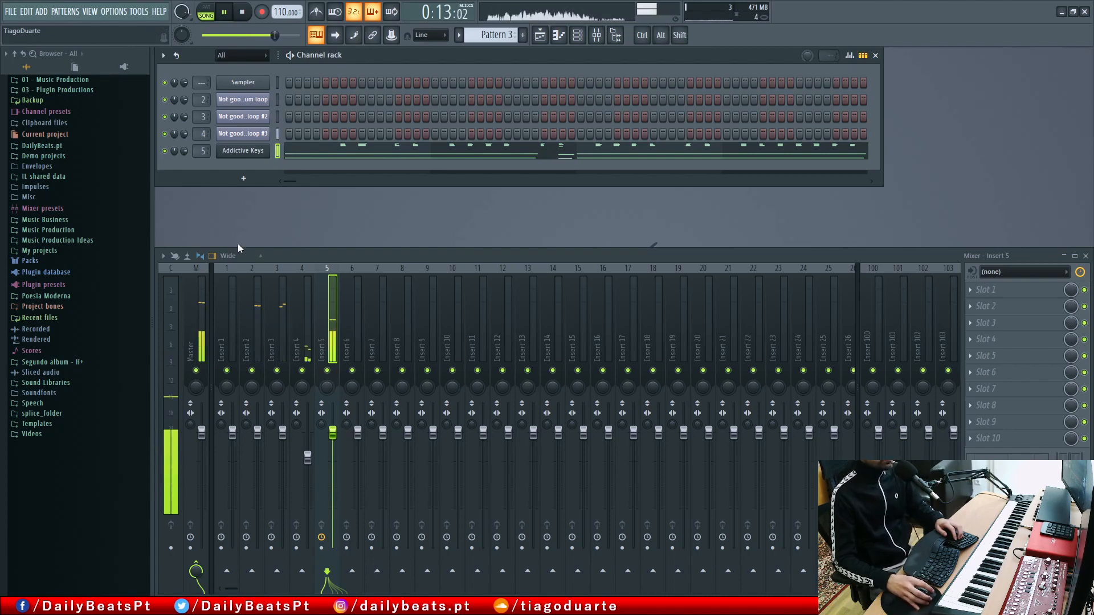
# Add a FLEX instrument channel below Addictive Keys.
pyautogui.click(243, 178)
pyautogui.moveTo(253, 288)
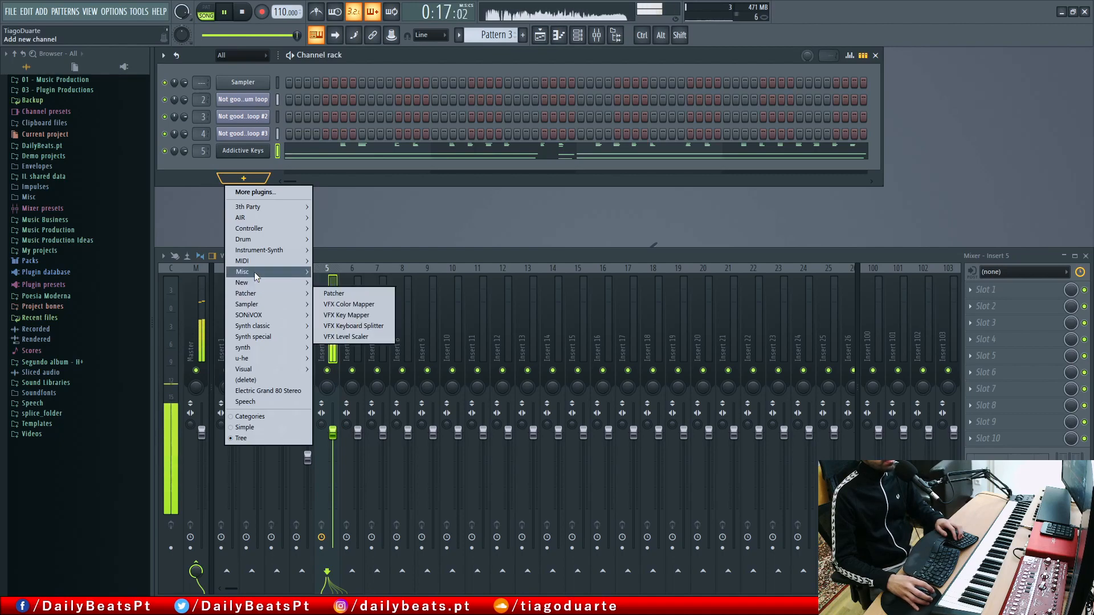
pyautogui.click(346, 282)
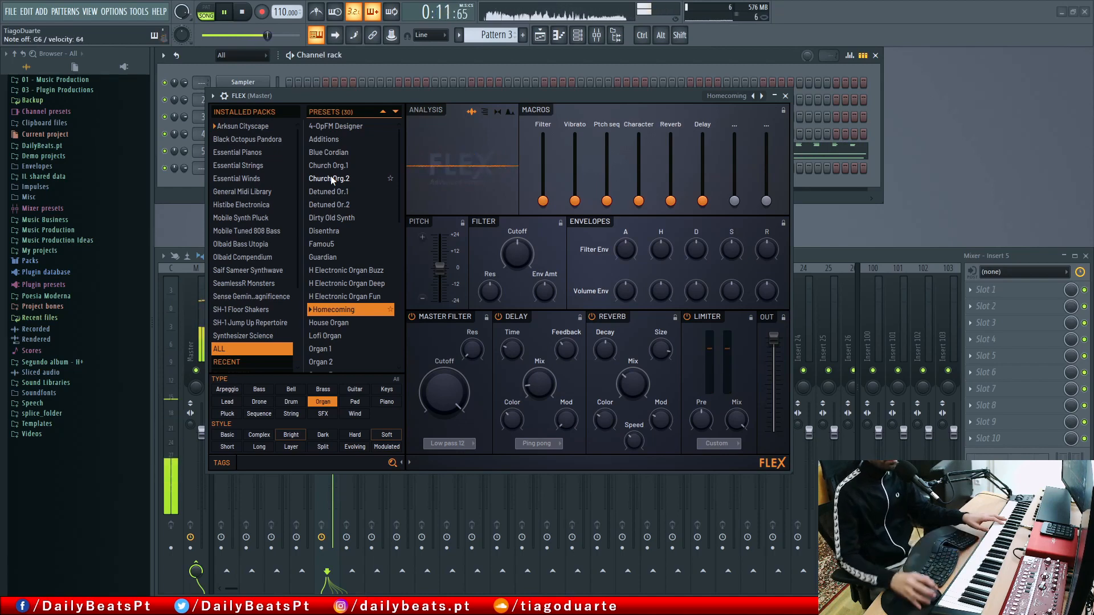
# Audition the House Organ and Organ 1 presets in FLEX, keep Organ 1 and close the plugin window.
pyautogui.click(339, 323)
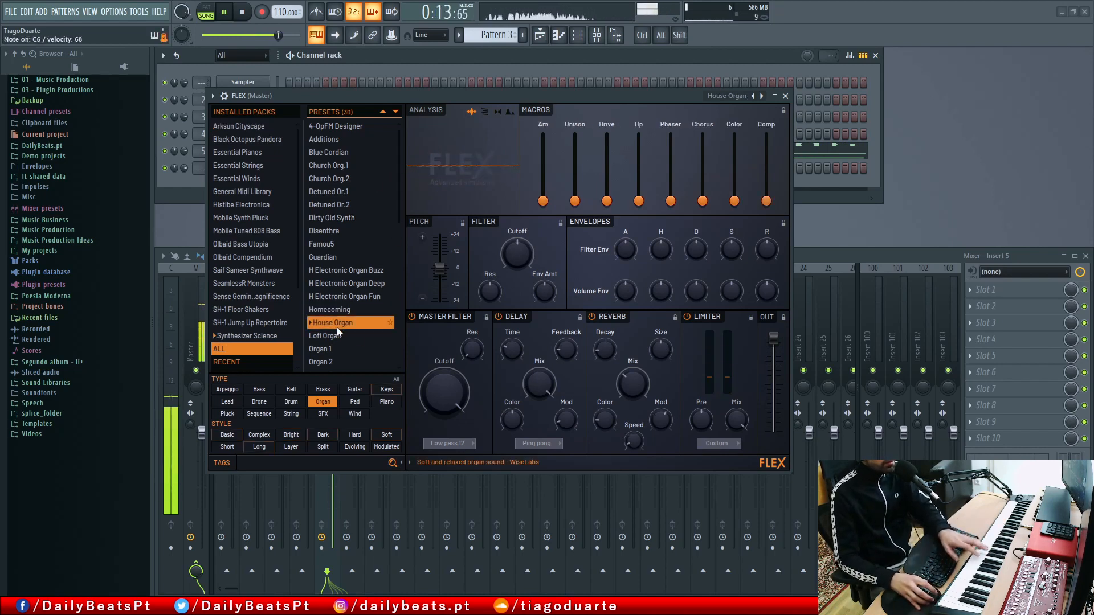
pyautogui.click(327, 346)
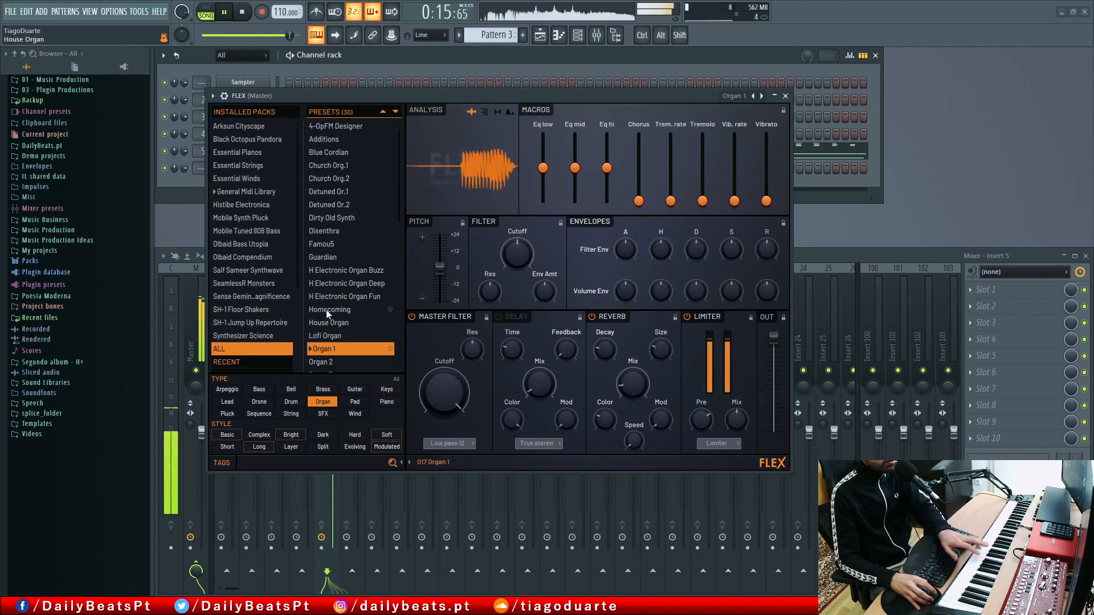
pyautogui.scroll(-1, 328, 314)
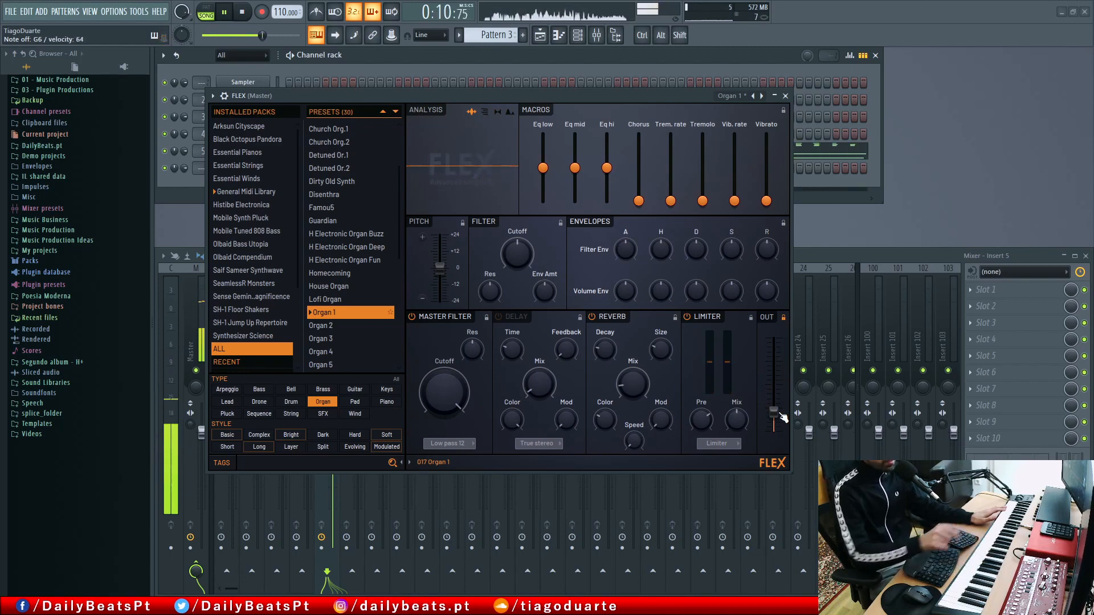
pyautogui.moveTo(573, 94); pyautogui.dragTo(568, 147)
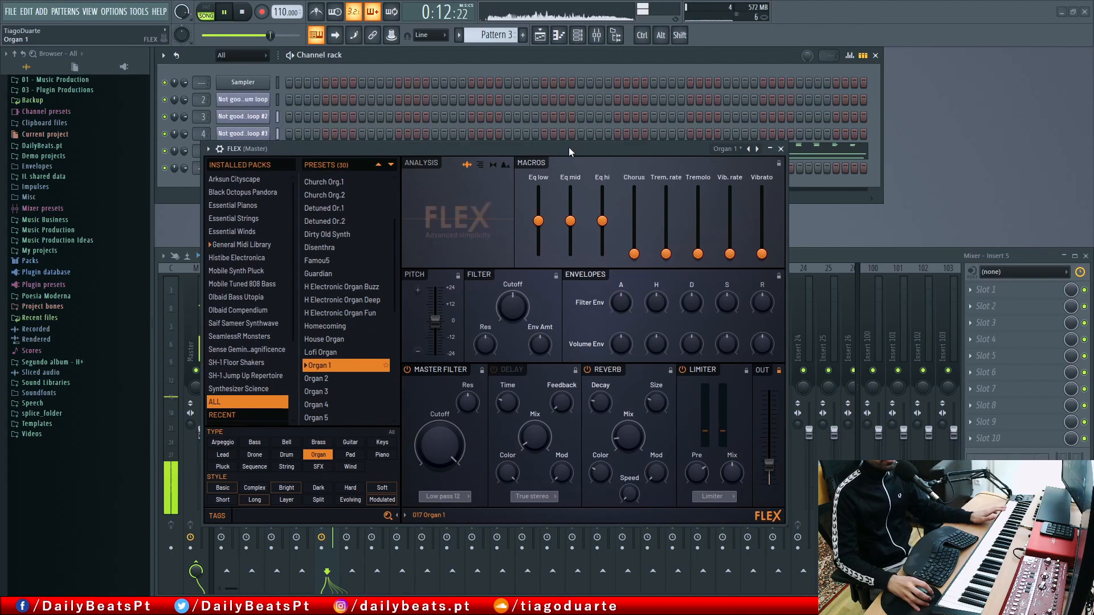
pyautogui.click(781, 149)
# Stop playback and record a FLEX chord part into Pattern 3 as notes and automation.
pyautogui.click(242, 12)
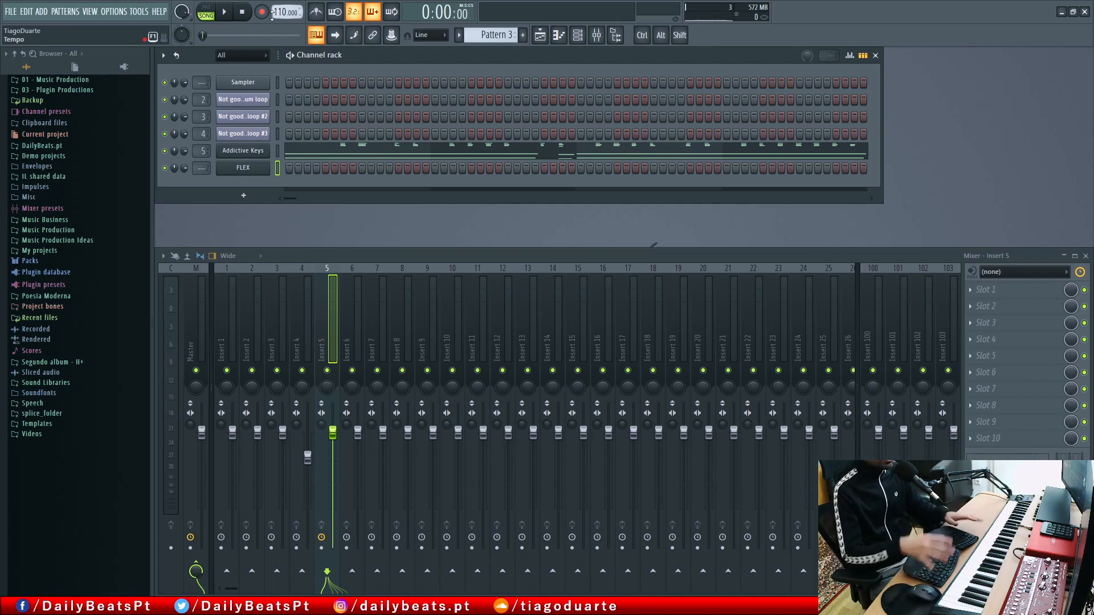
pyautogui.click(262, 13)
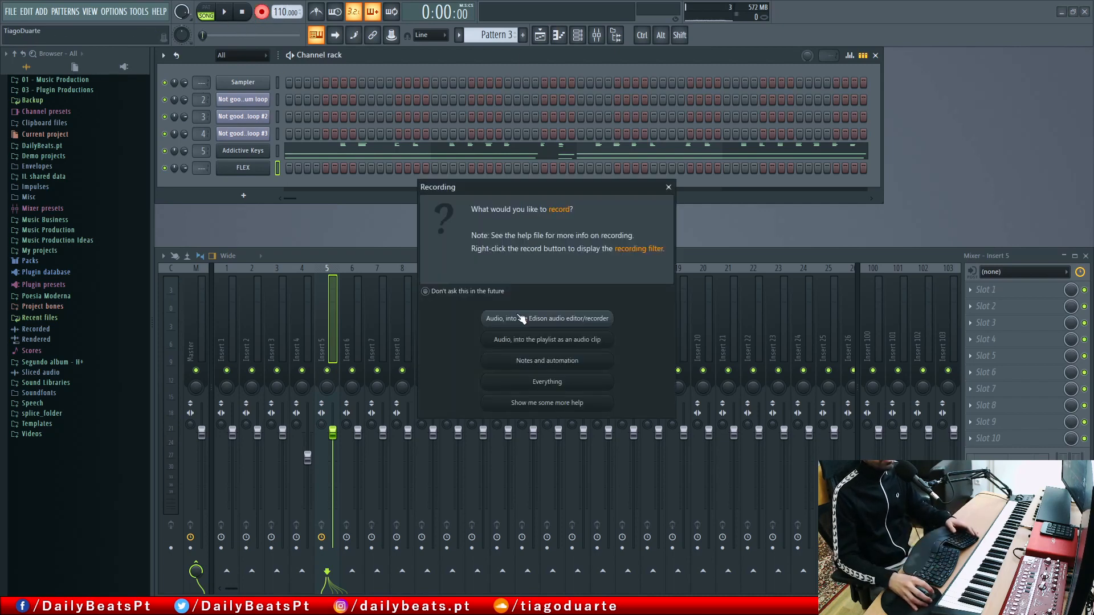
pyautogui.click(546, 360)
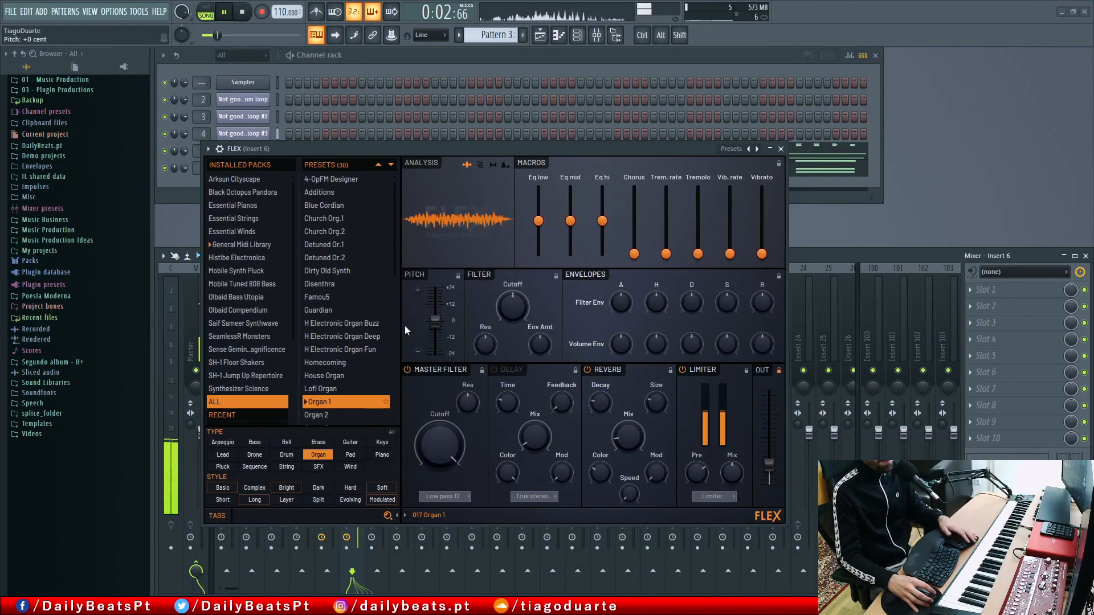
# Audition the Organ 2, Organ 3 and Organ 4 presets in FLEX, keep Organ 4 and close the plugin window.
pyautogui.scroll(-2, 333, 335)
pyautogui.click(319, 379)
pyautogui.scroll(-3, 333, 356)
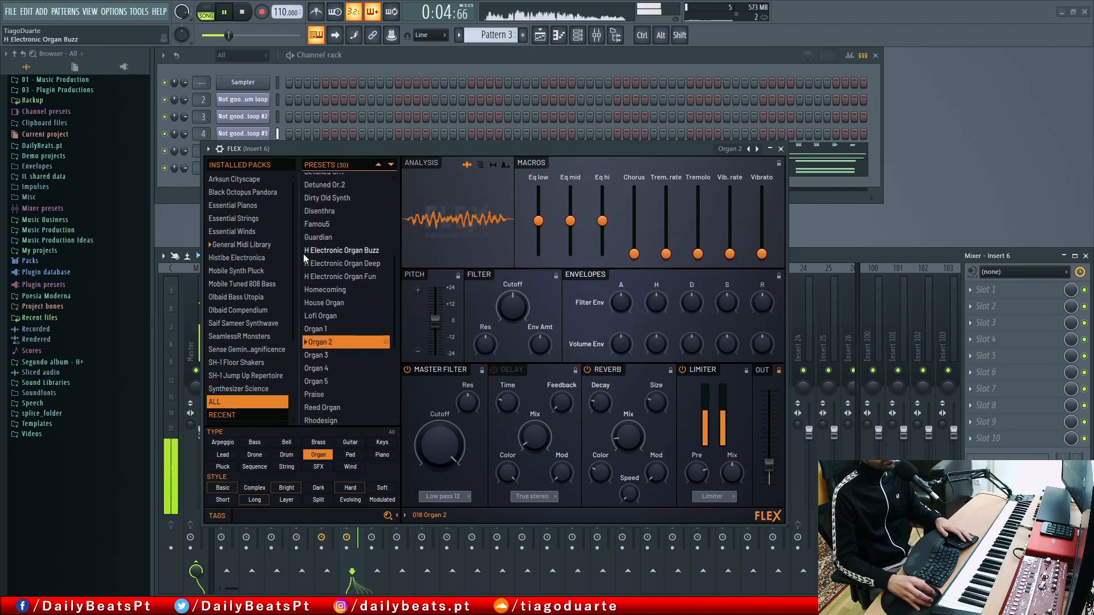
pyautogui.click(333, 355)
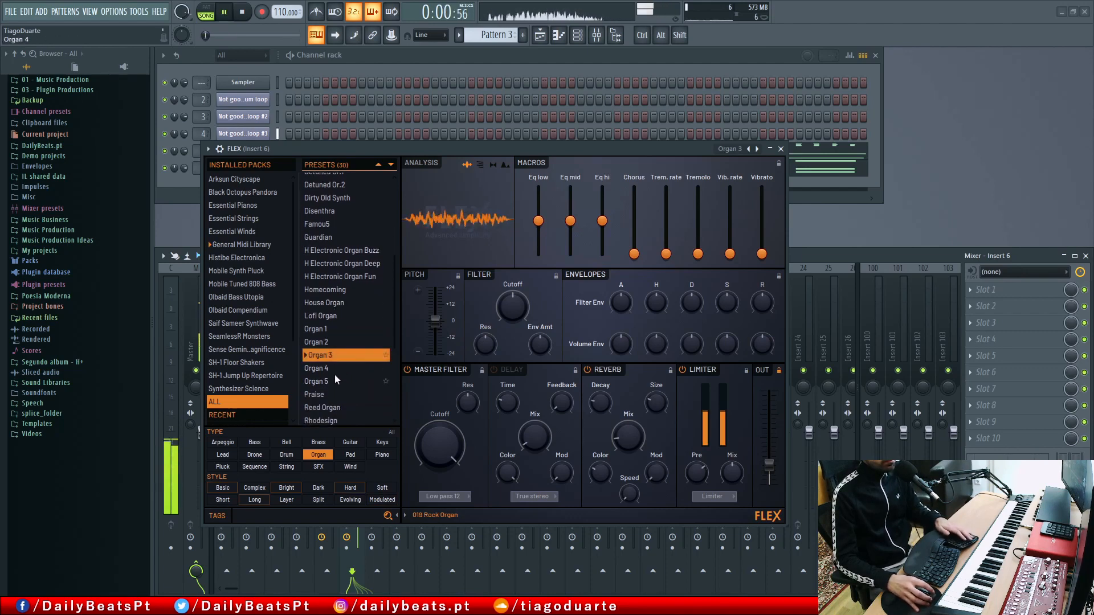
pyautogui.click(333, 369)
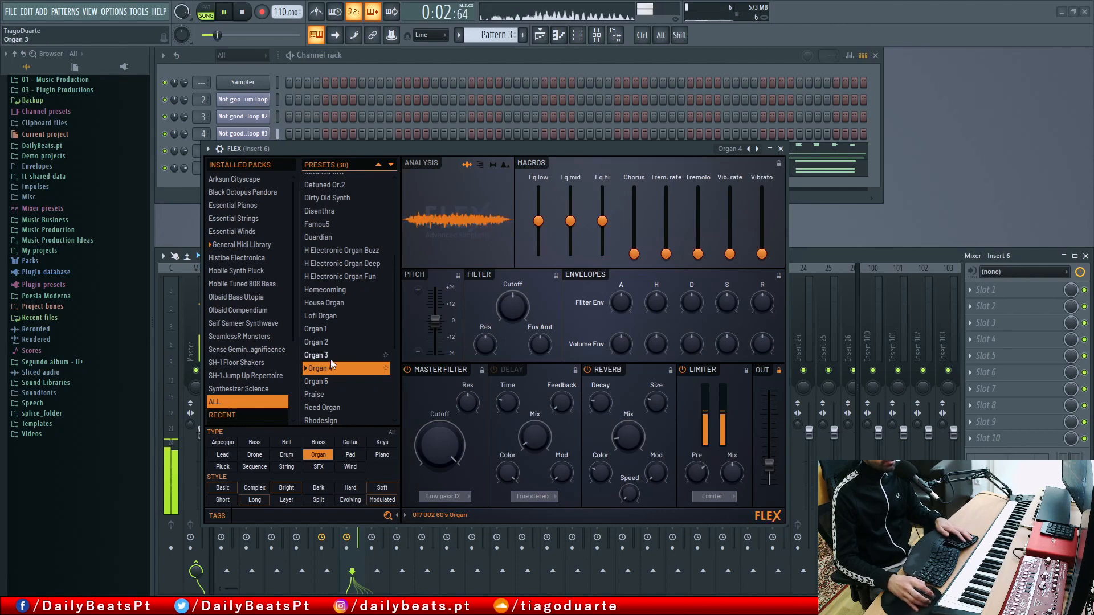
pyautogui.click(781, 149)
# Record a fast descending organ run after the last FLEX chord at the end of bar 8, and play back the result.
pyautogui.press('F7')
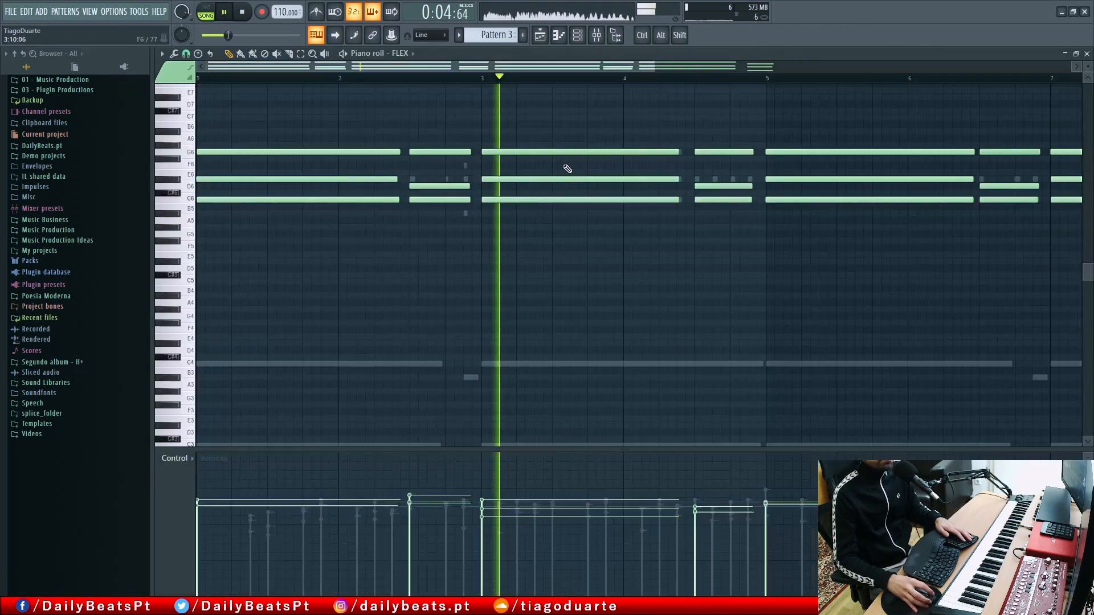
pyautogui.keyDown('ctrl'); pyautogui.scroll(2, 824, 236); pyautogui.keyUp('ctrl')
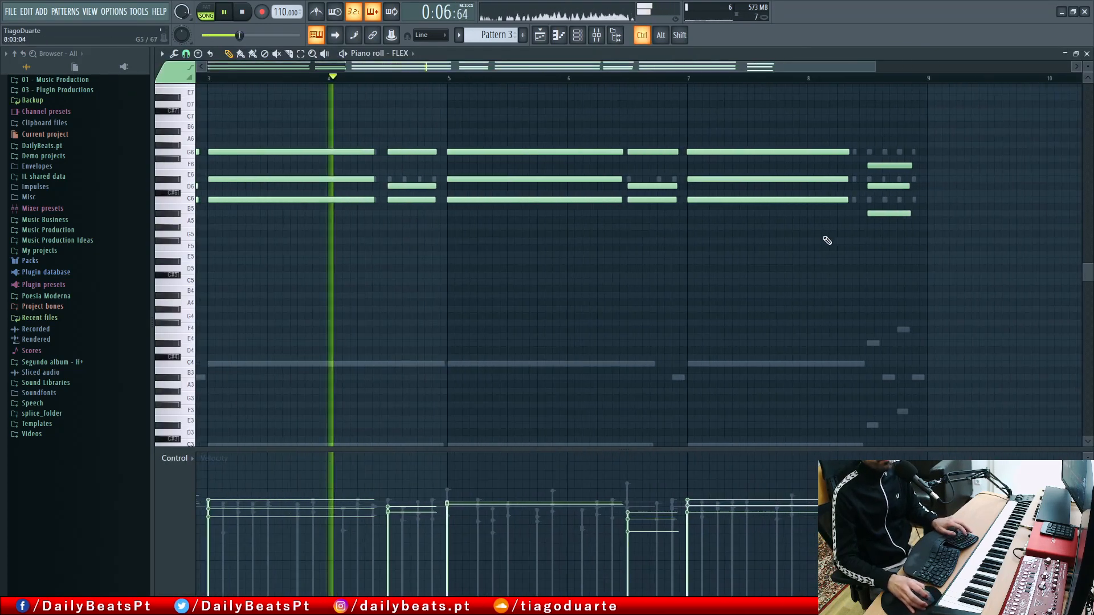
pyautogui.keyDown('ctrl'); pyautogui.scroll(-1, 827, 241); pyautogui.keyUp('ctrl')
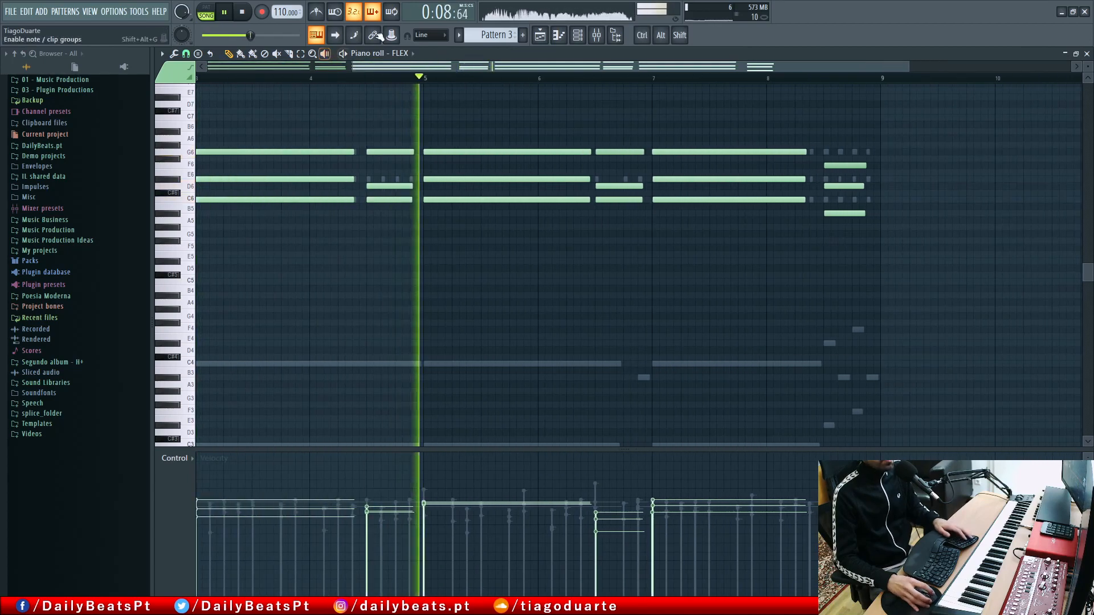
pyautogui.click(262, 12)
pyautogui.click(566, 361)
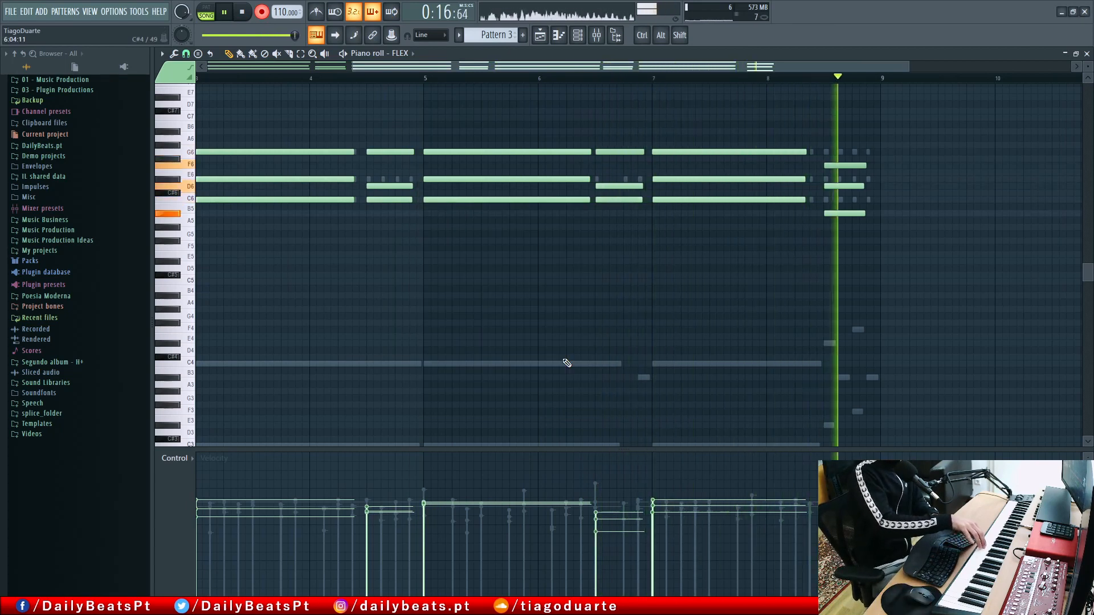
pyautogui.press('space')
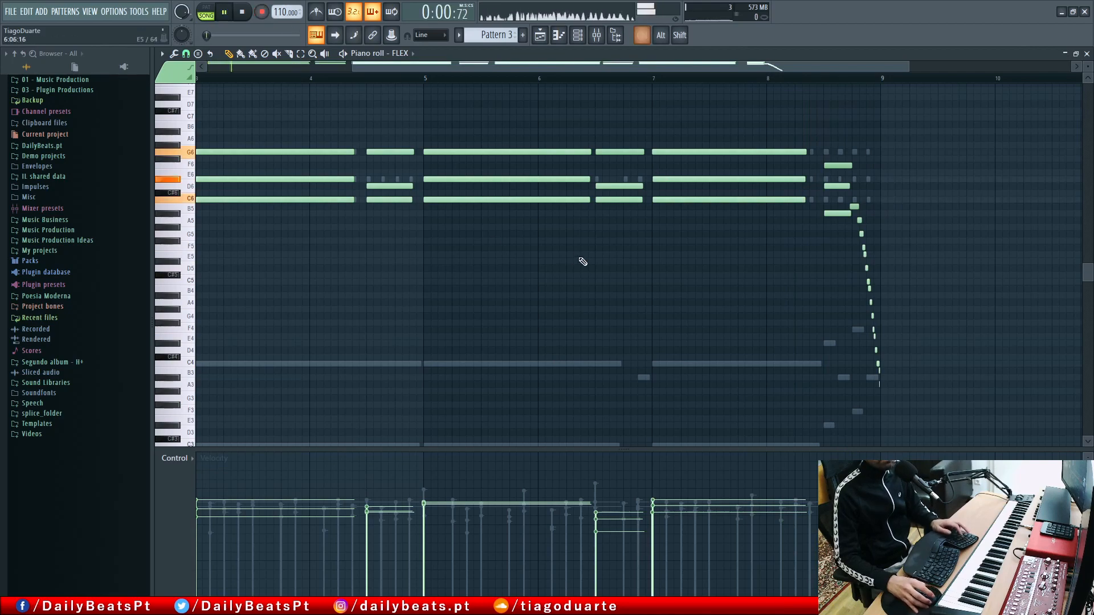
pyautogui.scroll(-2, 582, 262)
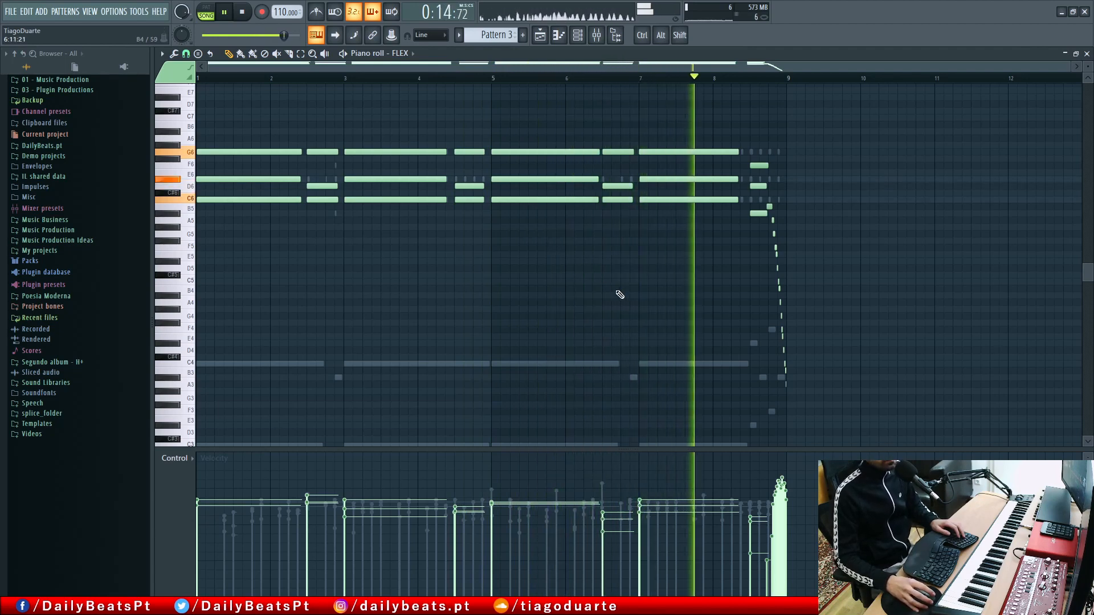
pyautogui.scroll(5, 775, 228)
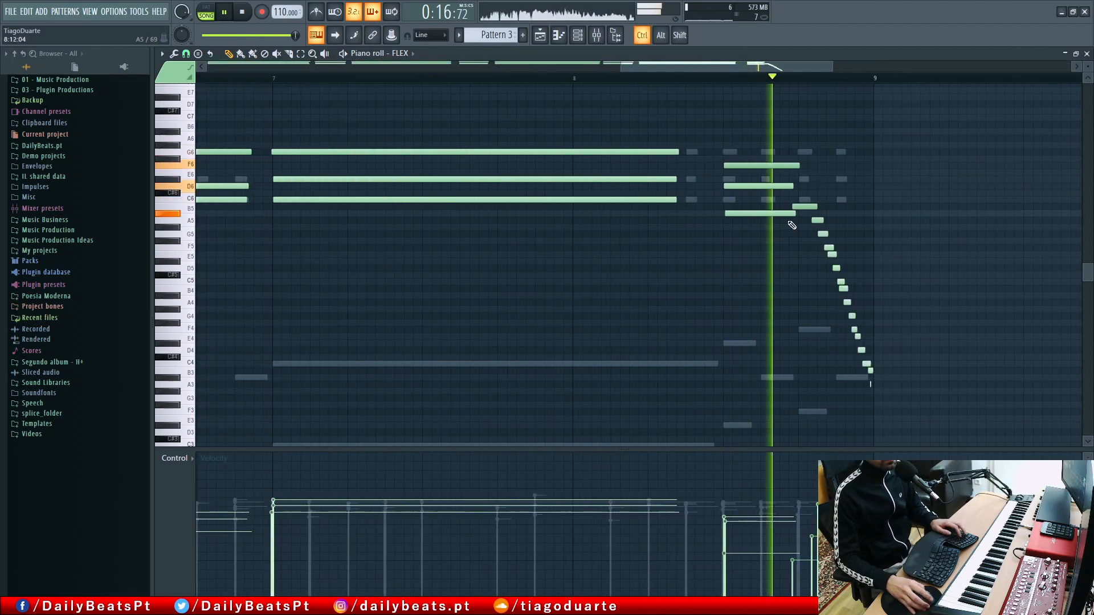
# Raise the first note of the descending organ run to C6, and copy the three FLEX #2 notes from bars 1–3 to start at bar 5.
pyautogui.moveTo(800, 205); pyautogui.dragTo(800, 197)
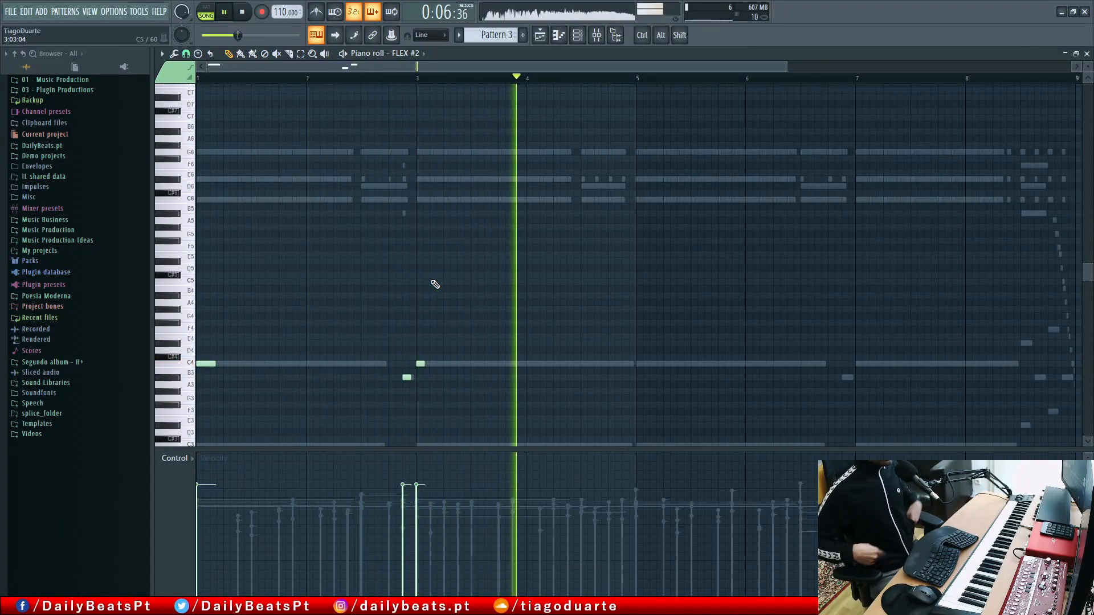
pyautogui.moveTo(473, 421); pyautogui.dragTo(196, 301)
pyautogui.moveTo(204, 362); pyautogui.dragTo(644, 363)
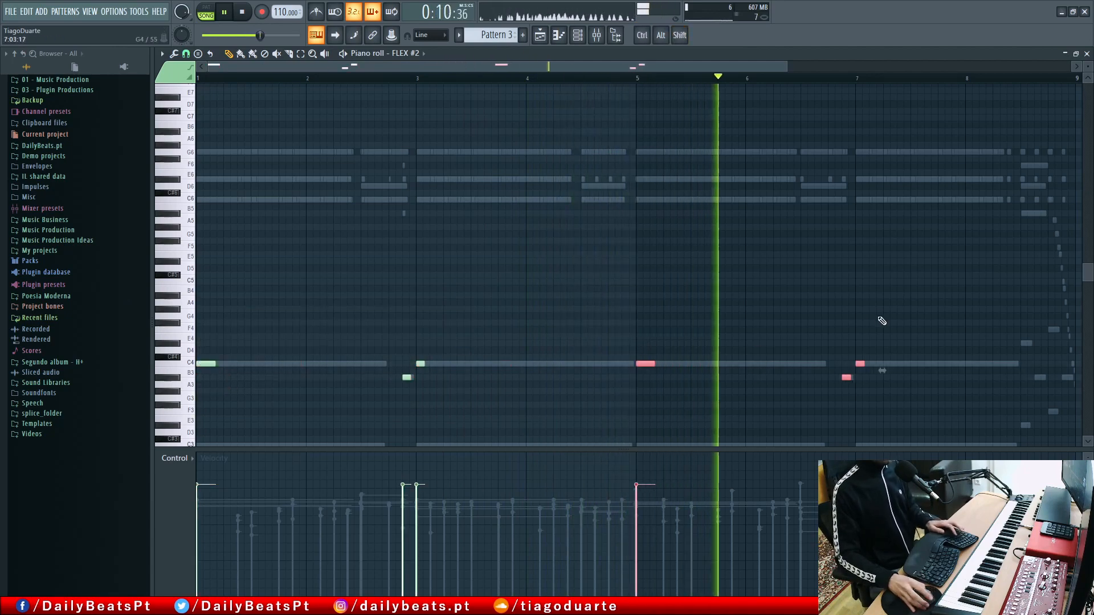
# Add four short FLEX #2 notes, D#4, A#3, F4 and A#3, over the bass hits at the end of bar 8.
pyautogui.moveTo(868, 316); pyautogui.dragTo(520, 297)
pyautogui.keyDown('ctrl'); pyautogui.click(521, 296); pyautogui.keyUp('ctrl')
pyautogui.scroll(4, 598, 363)
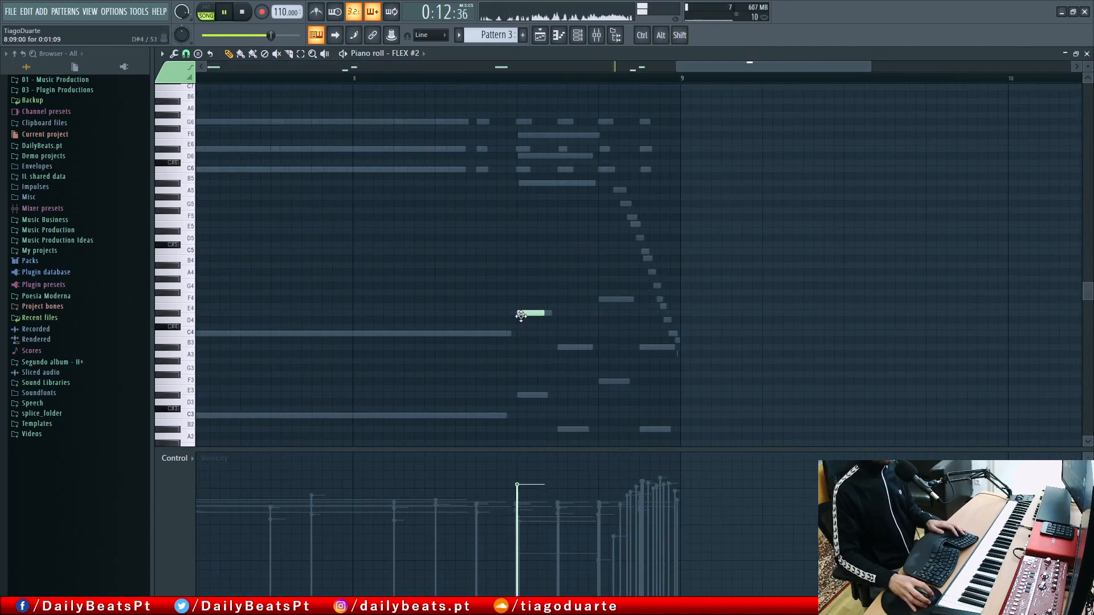
pyautogui.click(642, 347)
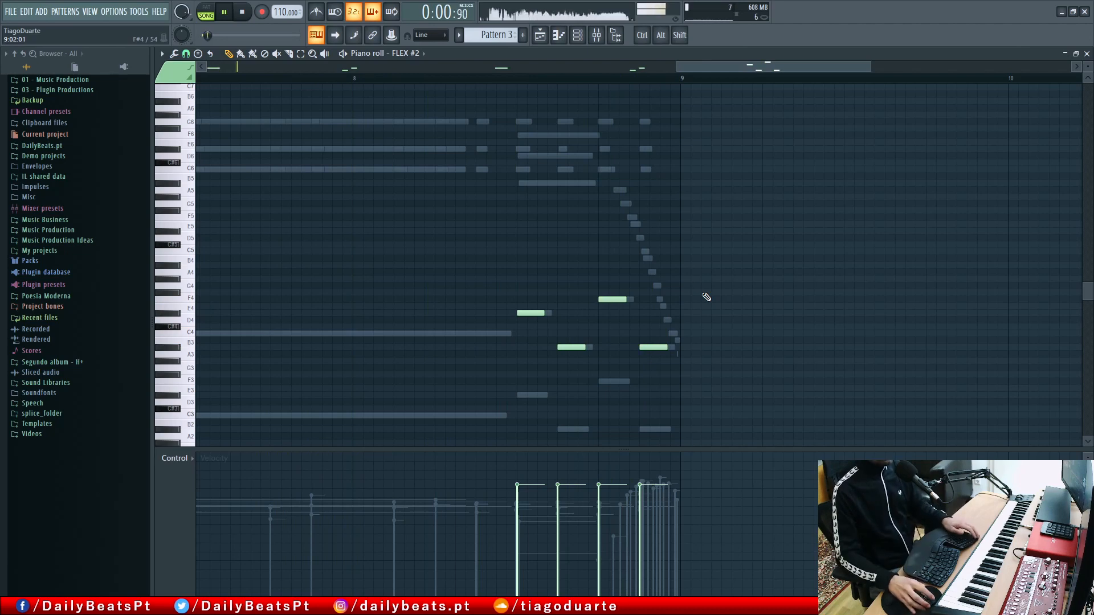
# Lower the volume of FLEX #2's mixer track, Insert 7, to about -8 dB.
pyautogui.press('F7')
pyautogui.scroll(1, 200, 185)
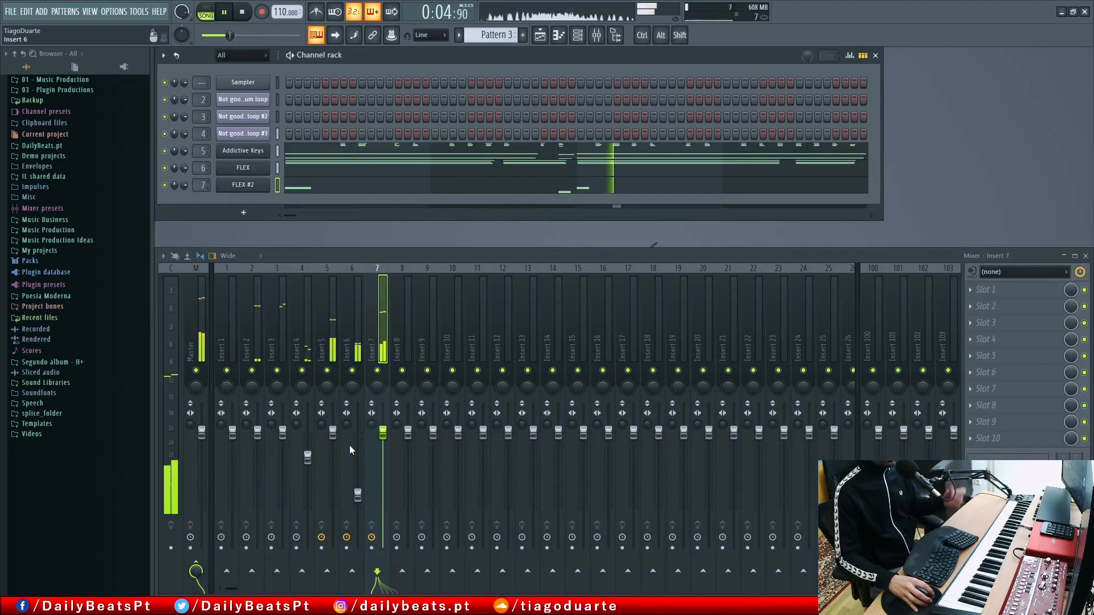
pyautogui.moveTo(381, 432); pyautogui.dragTo(380, 440)
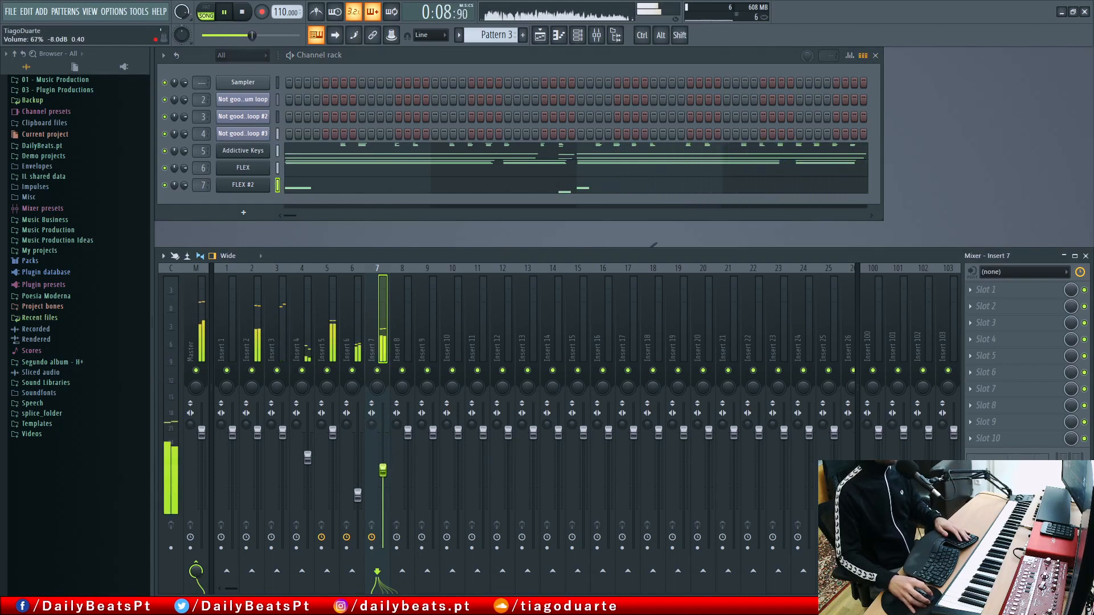
# Add a third FLEX instrument to the channel rack and choose a bass preset for it.
pyautogui.click(241, 216)
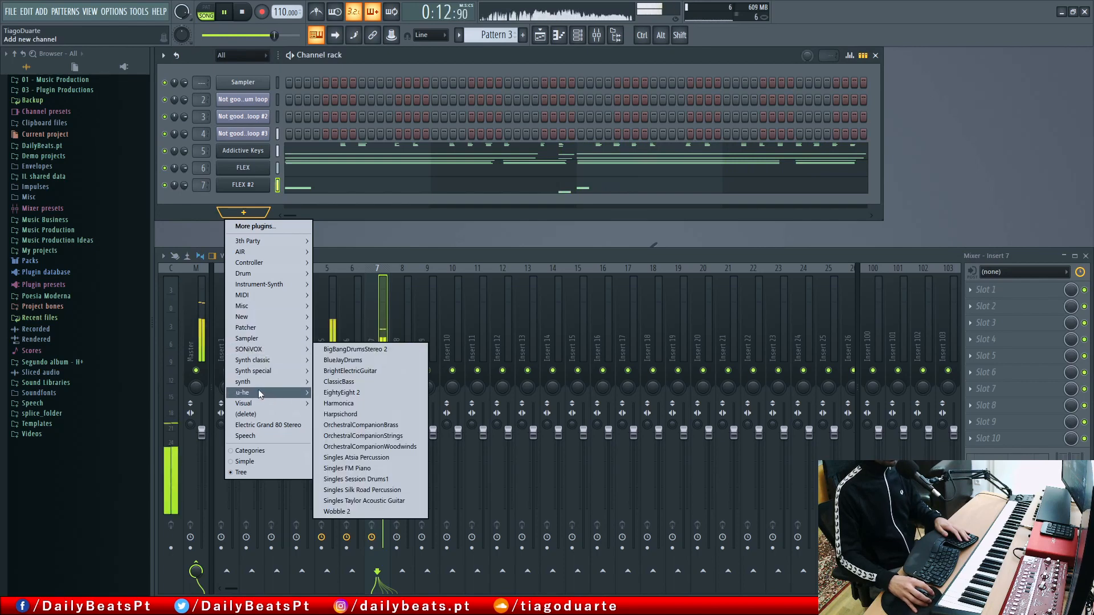
pyautogui.moveTo(254, 318)
pyautogui.click(351, 317)
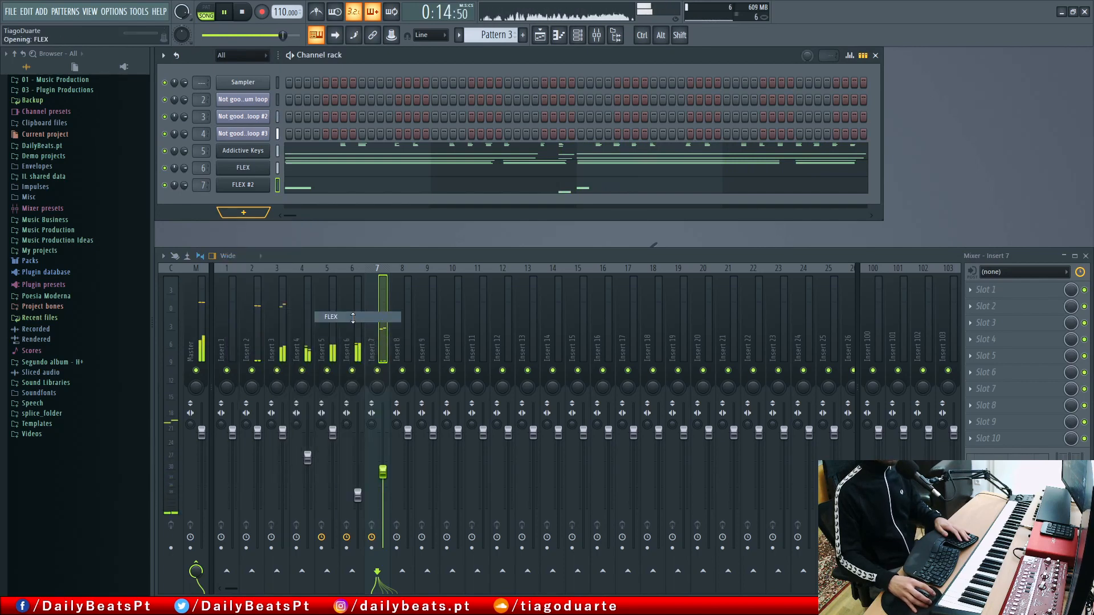
pyautogui.click(33, 354)
pyautogui.click(36, 468)
pyautogui.click(73, 394)
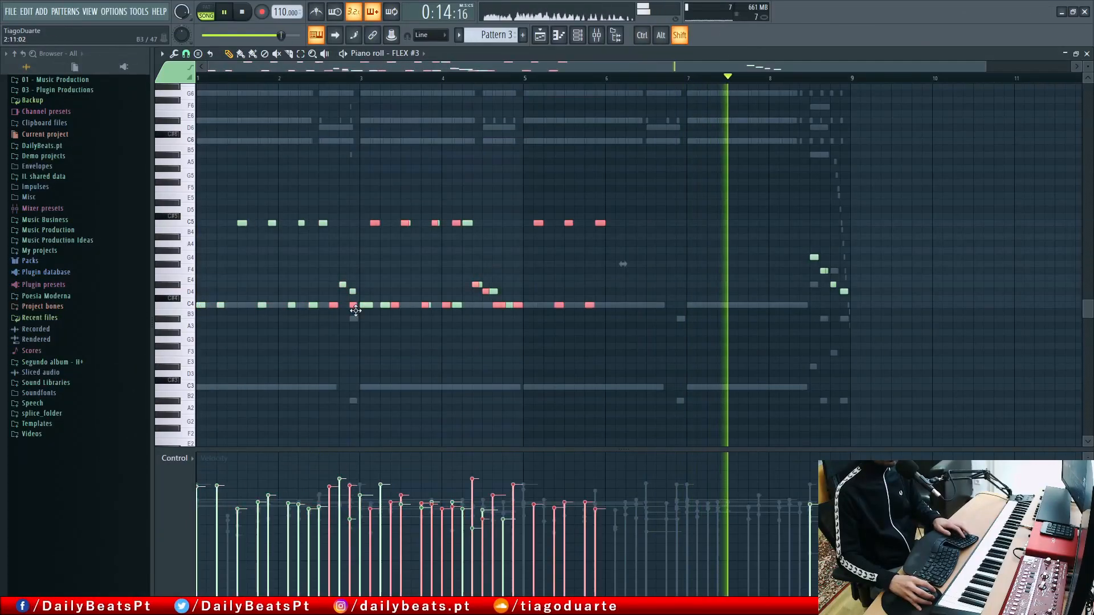
# Duplicate the FLEX #3 bass line from bars 1–4 into bars 5–8 and clear the note selection.
pyautogui.hotkey('ctrl', 'b')
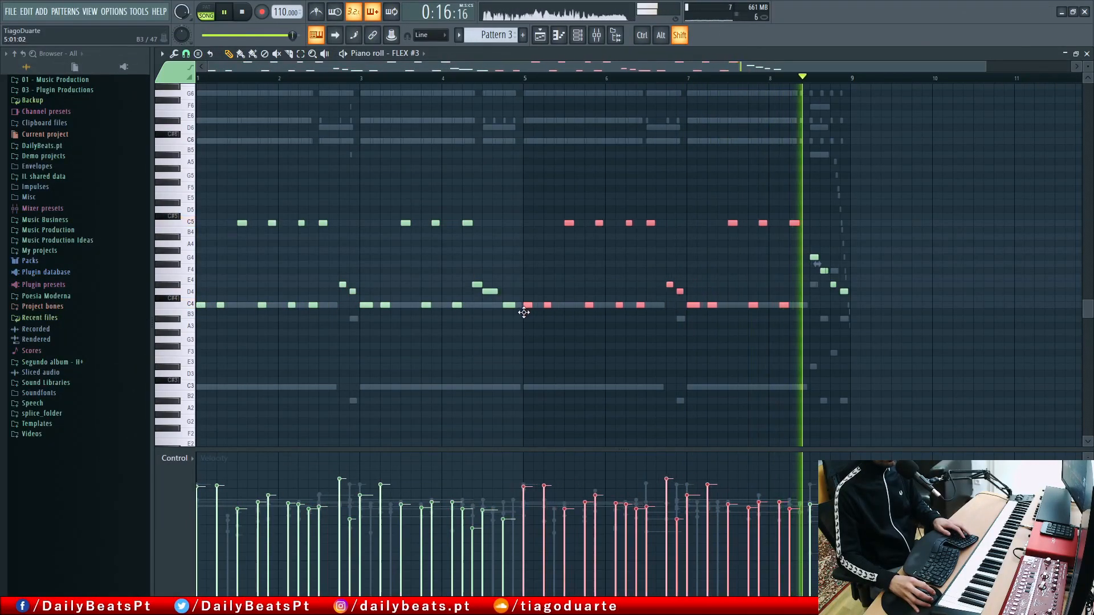
pyautogui.hotkey('ctrl', 'd')
# Move the first three closing FLEX #3 notes in bar 8 to D#5, A#4 and F4, and play back the part.
pyautogui.scroll(3, 810, 334)
pyautogui.press('space')
pyautogui.scroll(2, 440, 149)
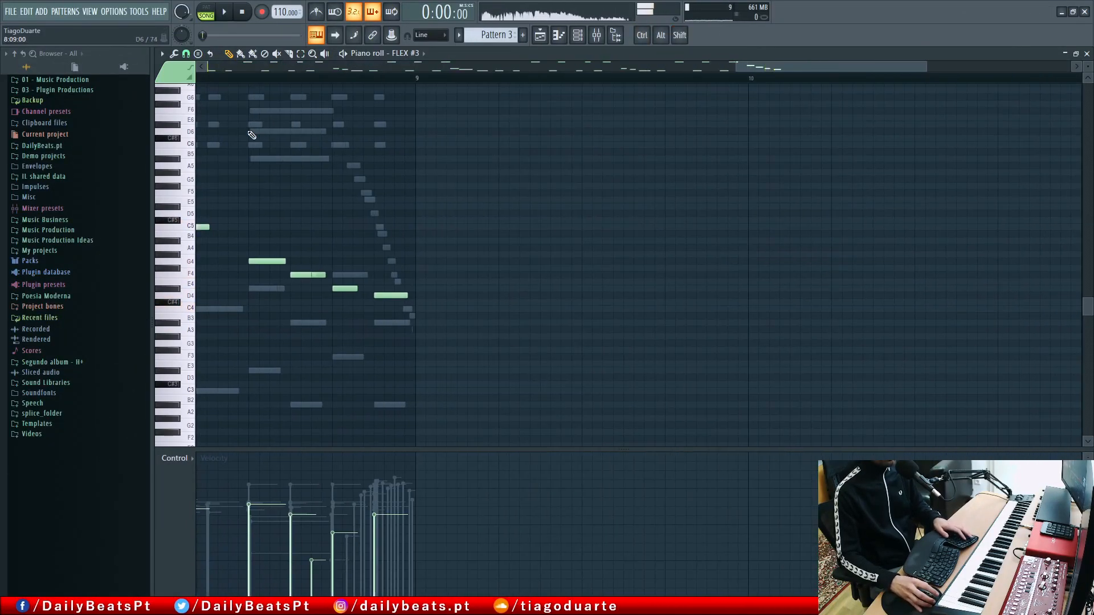
pyautogui.click(365, 79)
pyautogui.press('space')
pyautogui.press('space')
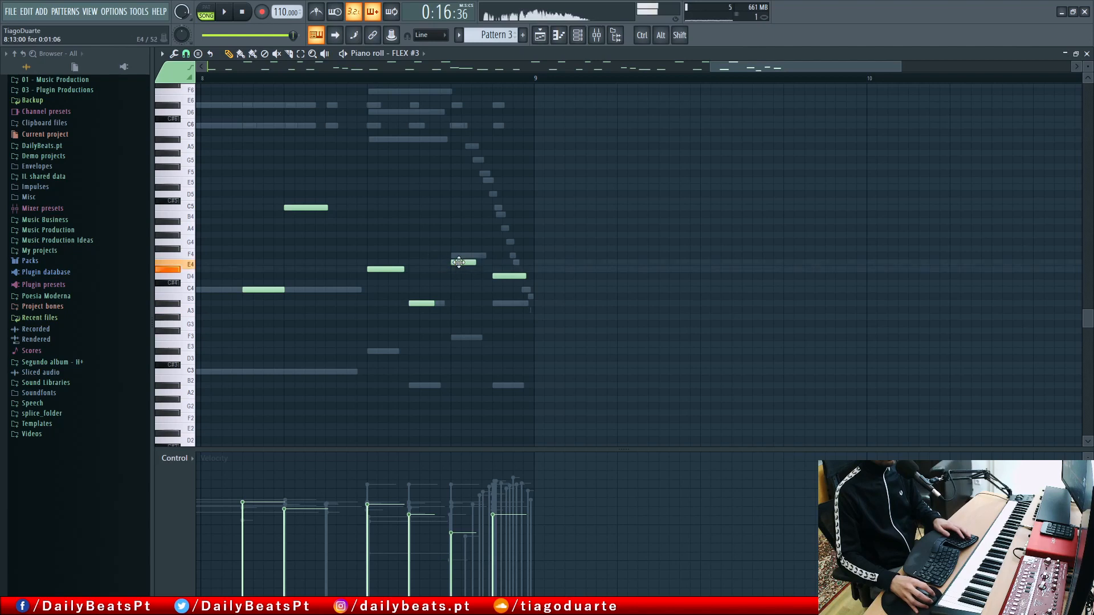
pyautogui.moveTo(432, 318); pyautogui.dragTo(376, 263)
pyautogui.press('space')
pyautogui.hotkey('ctrl', 'd')
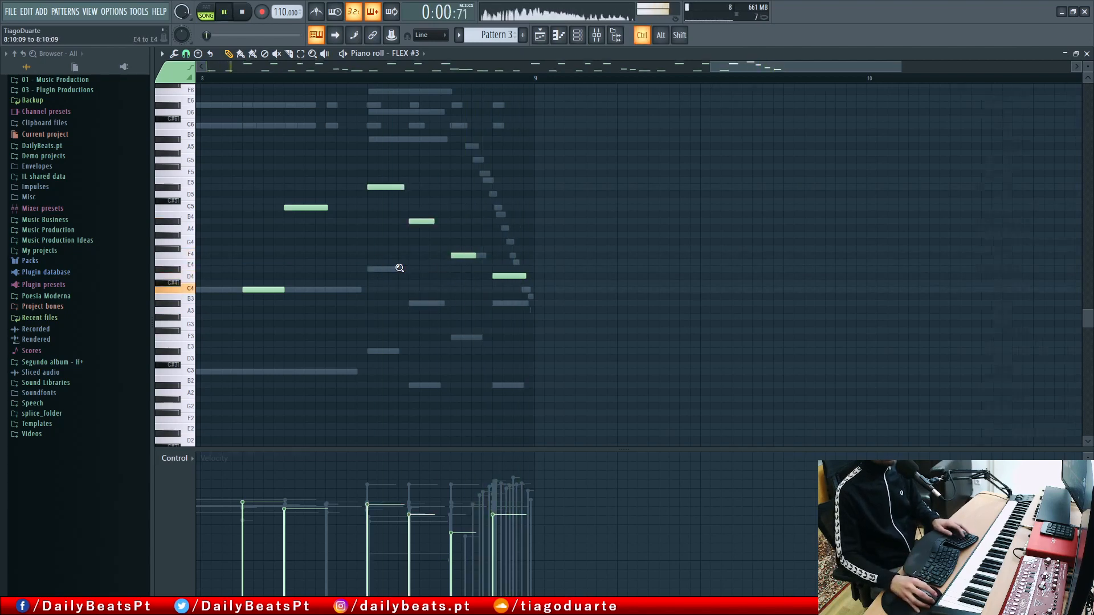
pyautogui.keyDown('ctrl'); pyautogui.rightClick(400, 268); pyautogui.keyUp('ctrl')
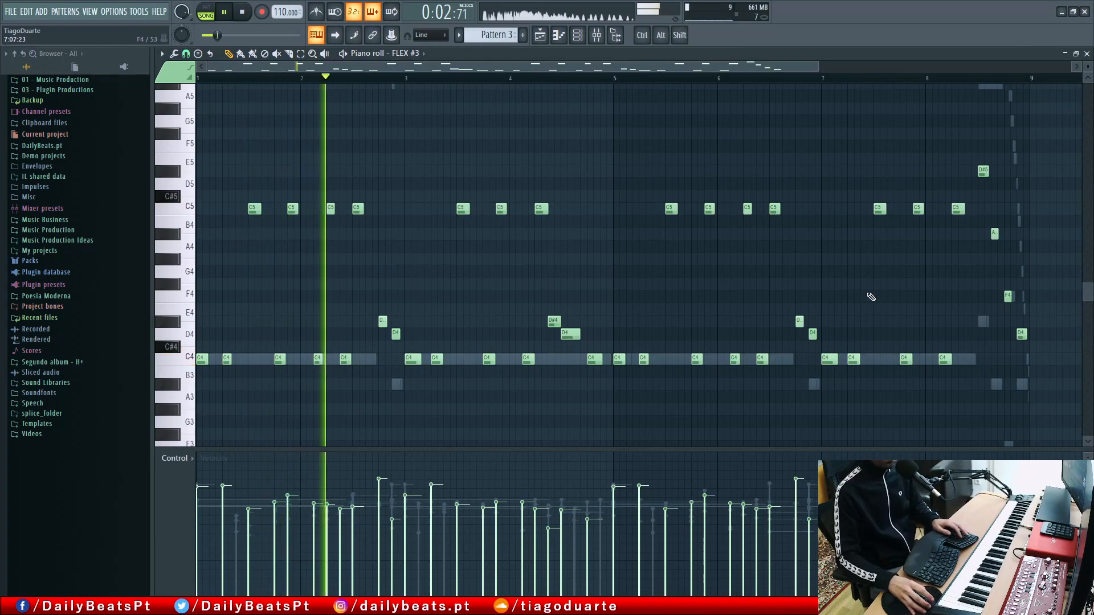
# Even out the note velocities of the FLEX #3 bass line across the pattern.
pyautogui.press('F7')
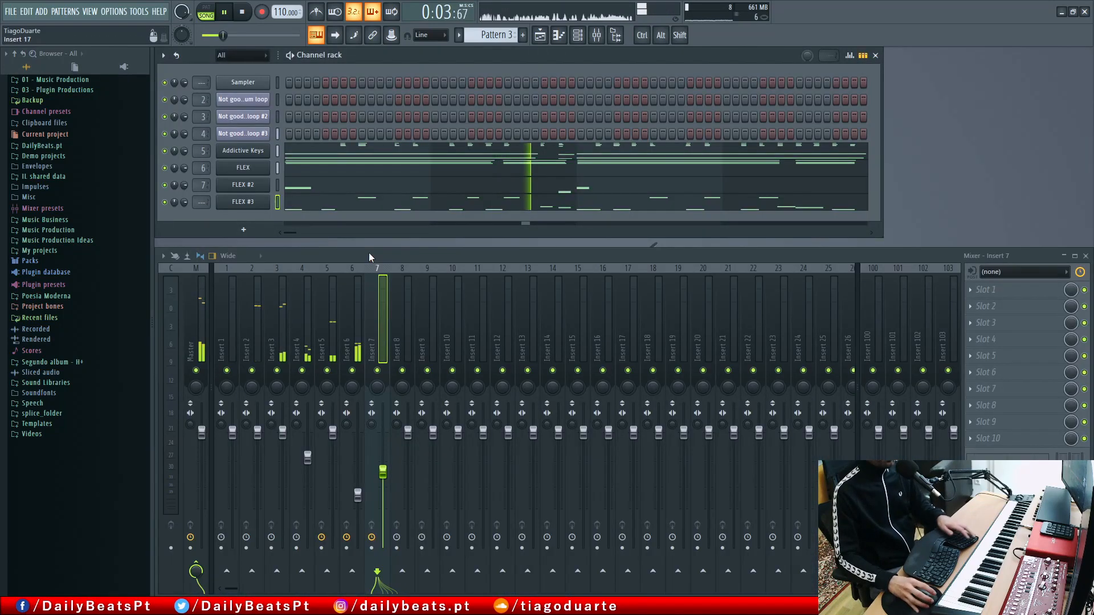
pyautogui.click(316, 209)
pyautogui.moveTo(248, 493); pyautogui.dragTo(751, 497)
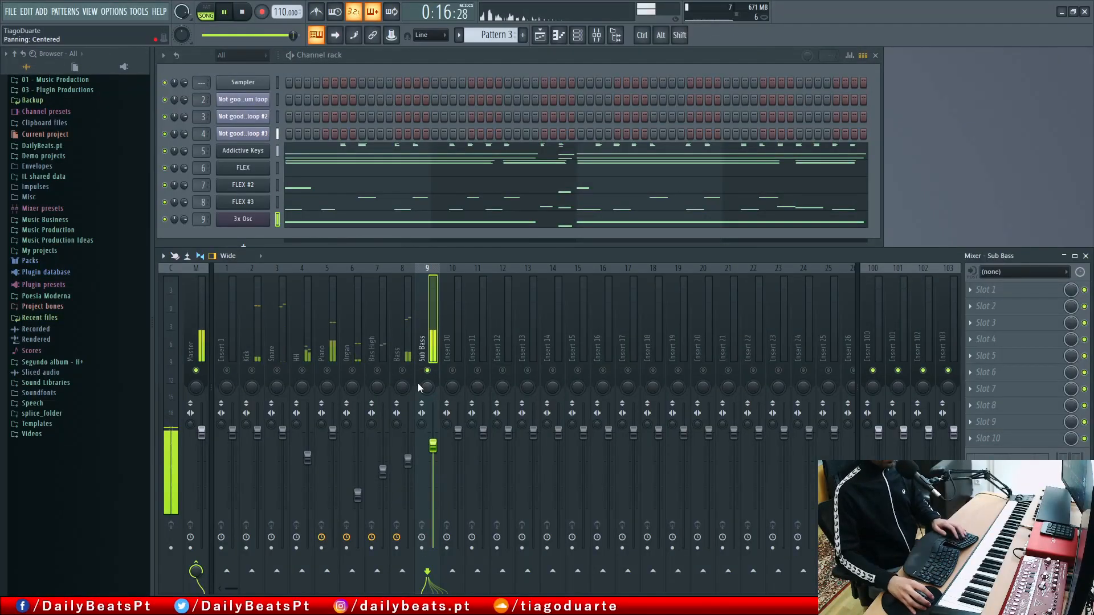
# Unsolo the Sub Bass track and route the Kick through Sub Bass mixer tracks only to Insert 1.
pyautogui.keyDown('ctrl'); pyautogui.click(427, 370); pyautogui.keyUp('ctrl')
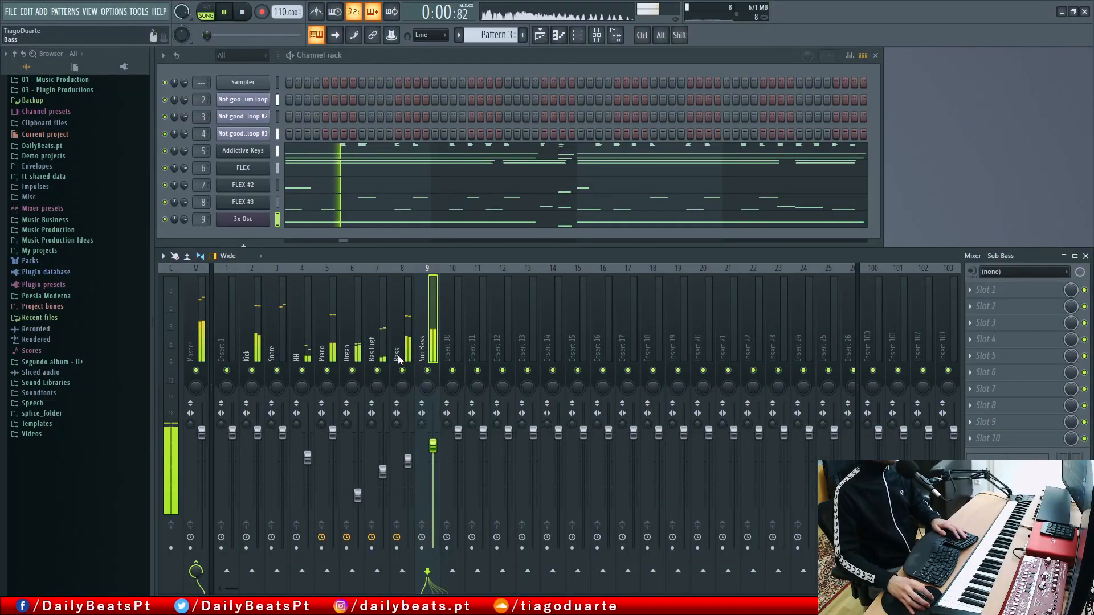
pyautogui.moveTo(427, 353); pyautogui.dragTo(252, 353)
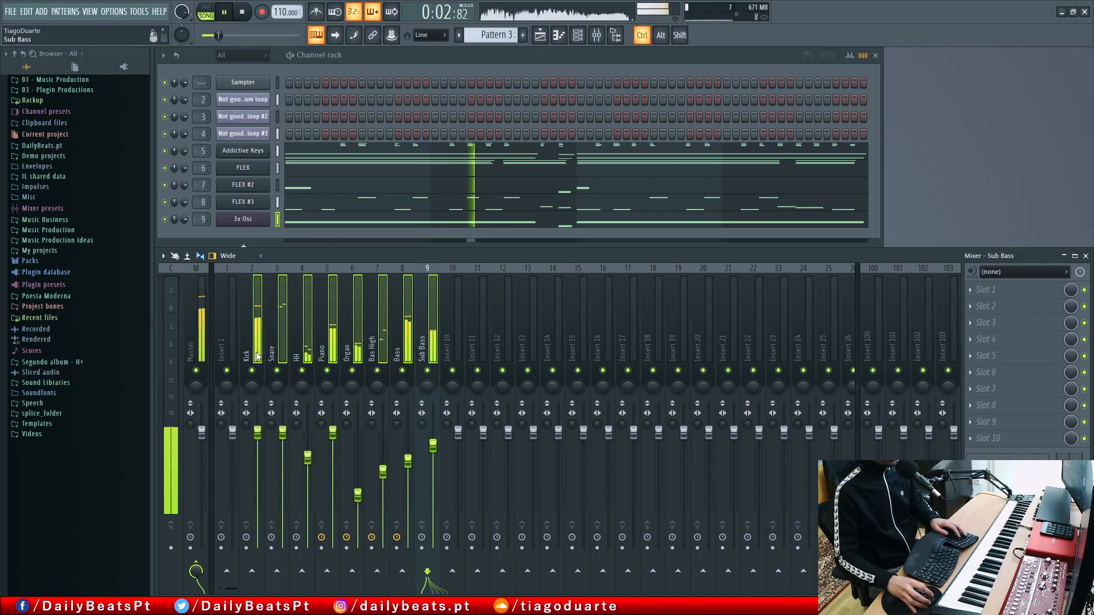
pyautogui.rightClick(227, 571)
pyautogui.click(245, 556)
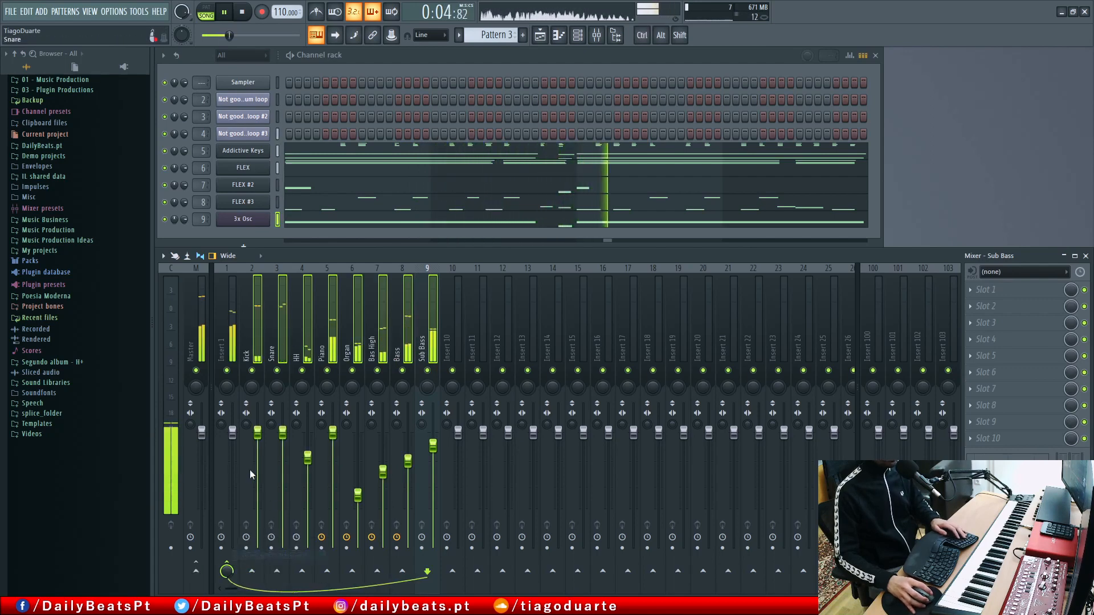
# Rename mixer track Insert 1 as Mix.
pyautogui.click(230, 339)
pyautogui.press('F2')
pyautogui.write('Mix')
pyautogui.press('Return')
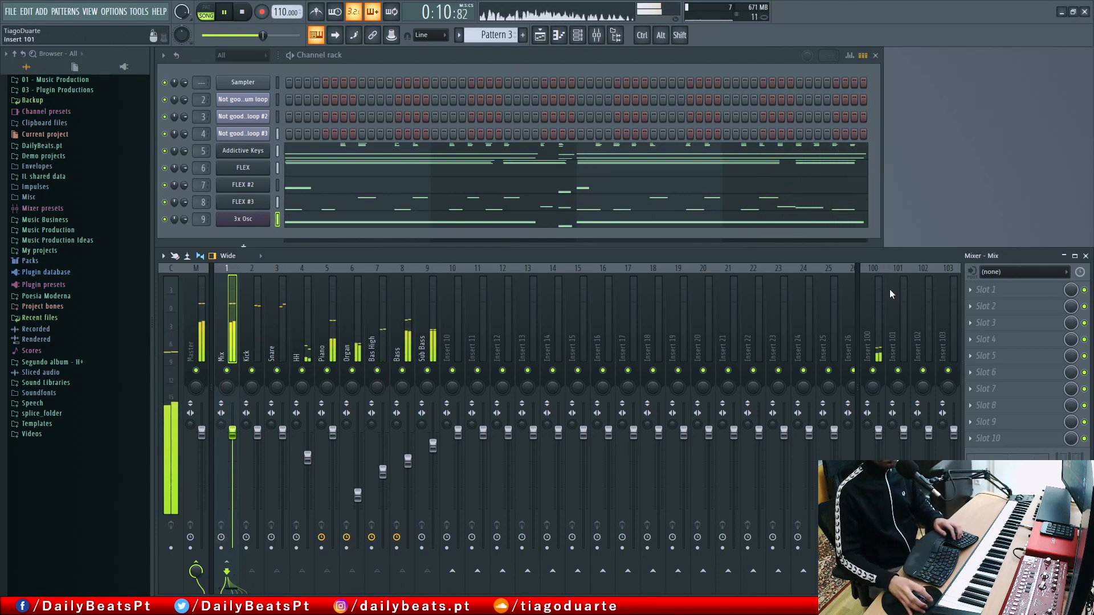
# Rename mixer track Insert 100 as Aux rev.
pyautogui.click(880, 324)
pyautogui.press('F2')
pyautogui.write('Aux r')
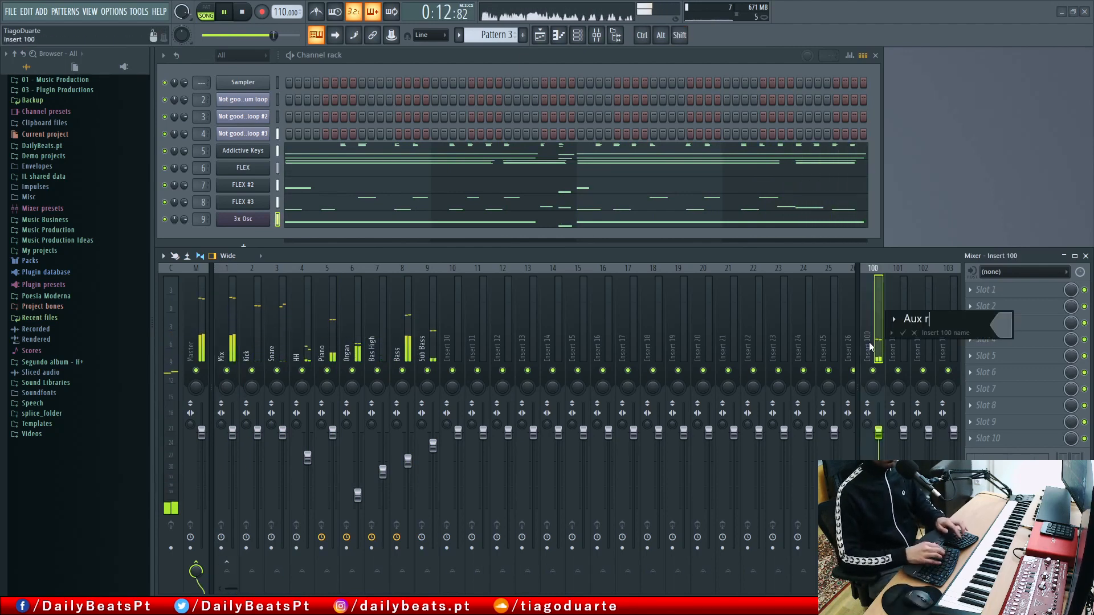
pyautogui.write('ev')
pyautogui.press('Return')
# Load the RVerb Stereo reverb into the first effect slot of the Aux rev track.
pyautogui.click(986, 289)
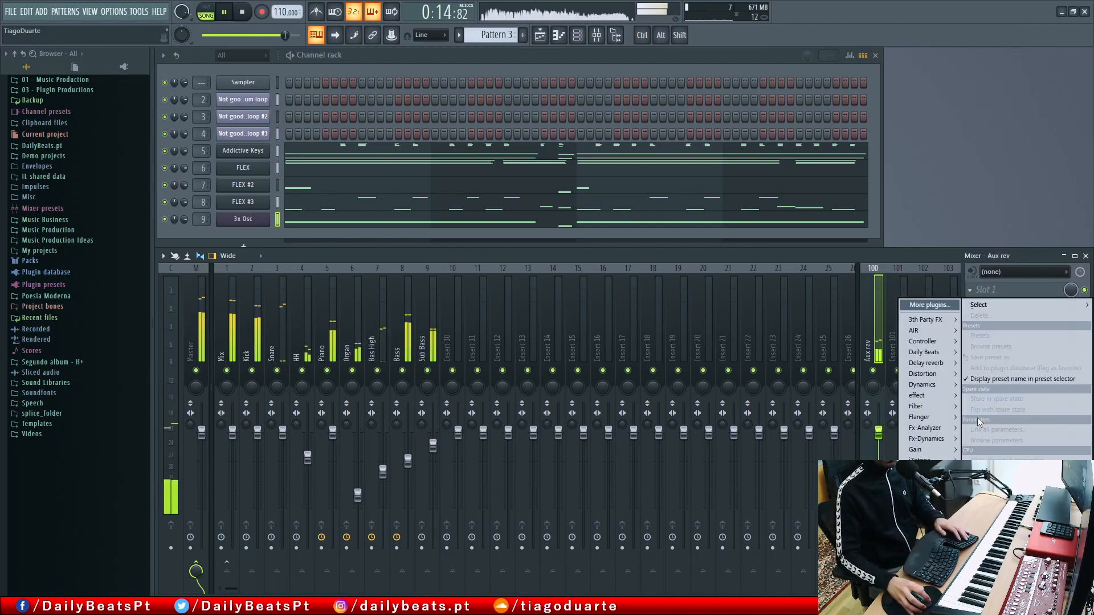
pyautogui.moveTo(923, 483)
pyautogui.moveTo(809, 494)
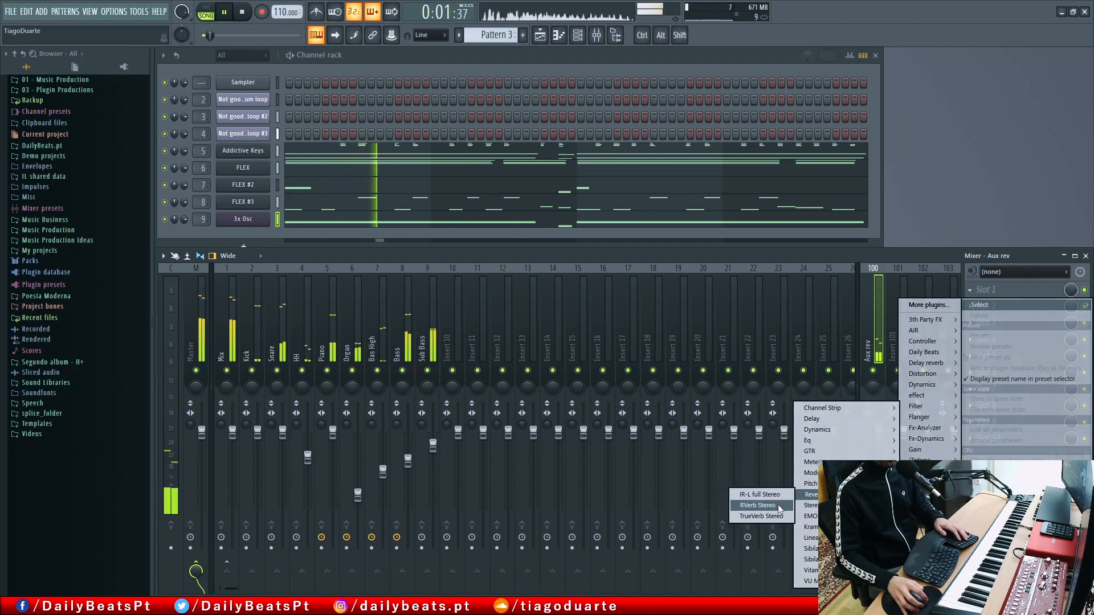
pyautogui.click(762, 505)
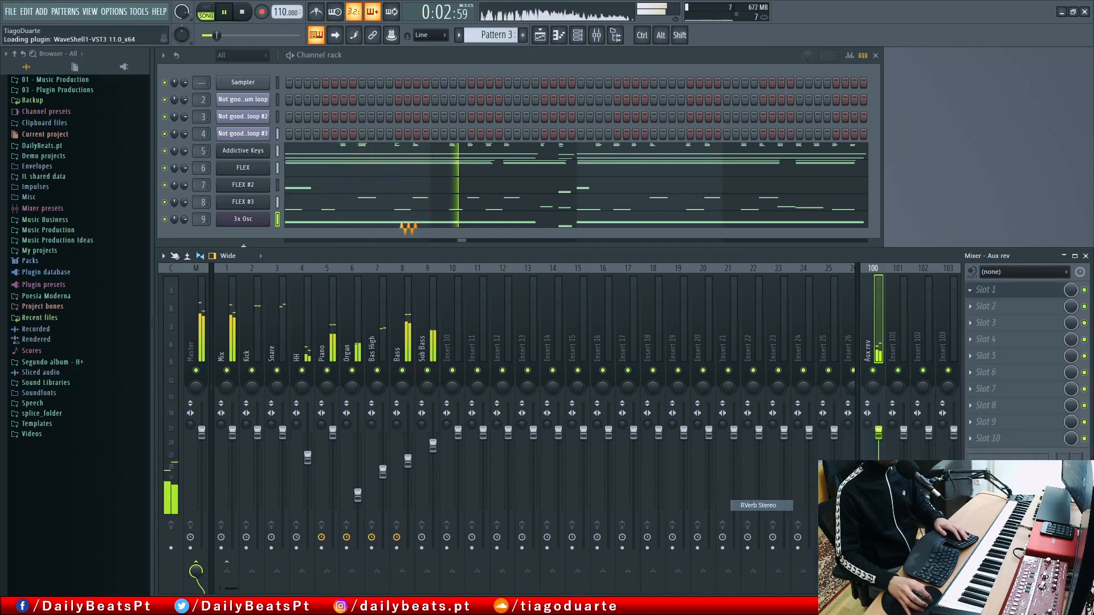
# Load FidelityEQ into the second effect slot of the Aux rev track and move both plugin windows clear of the mixer tracks.
pyautogui.click(1035, 307)
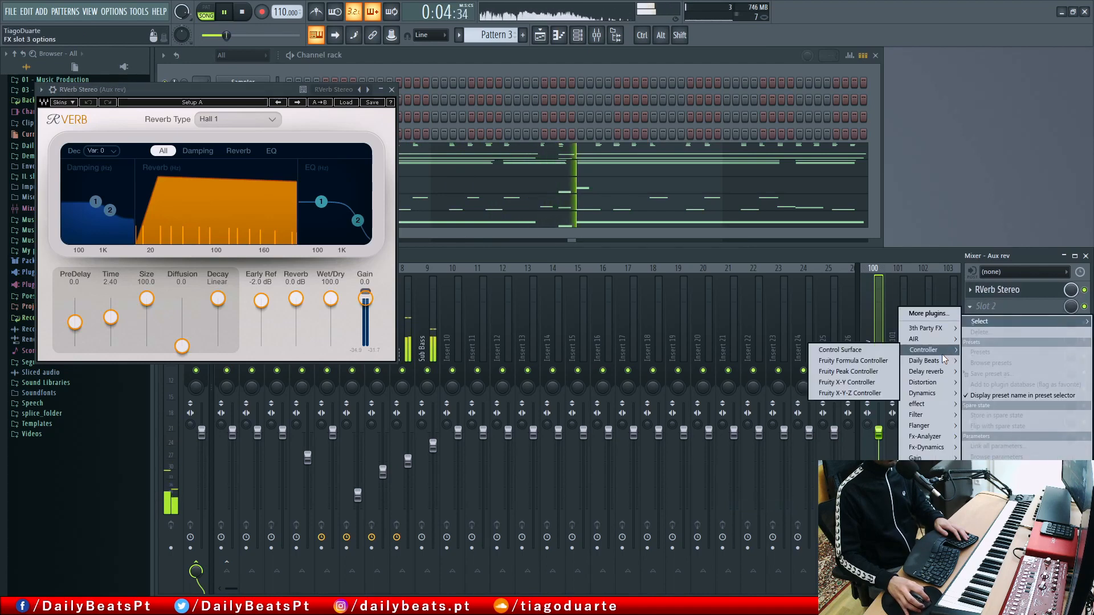
pyautogui.moveTo(939, 361)
pyautogui.click(851, 360)
pyautogui.click(223, 91)
pyautogui.moveTo(223, 92); pyautogui.dragTo(592, 78)
pyautogui.moveTo(171, 105); pyautogui.dragTo(390, 112)
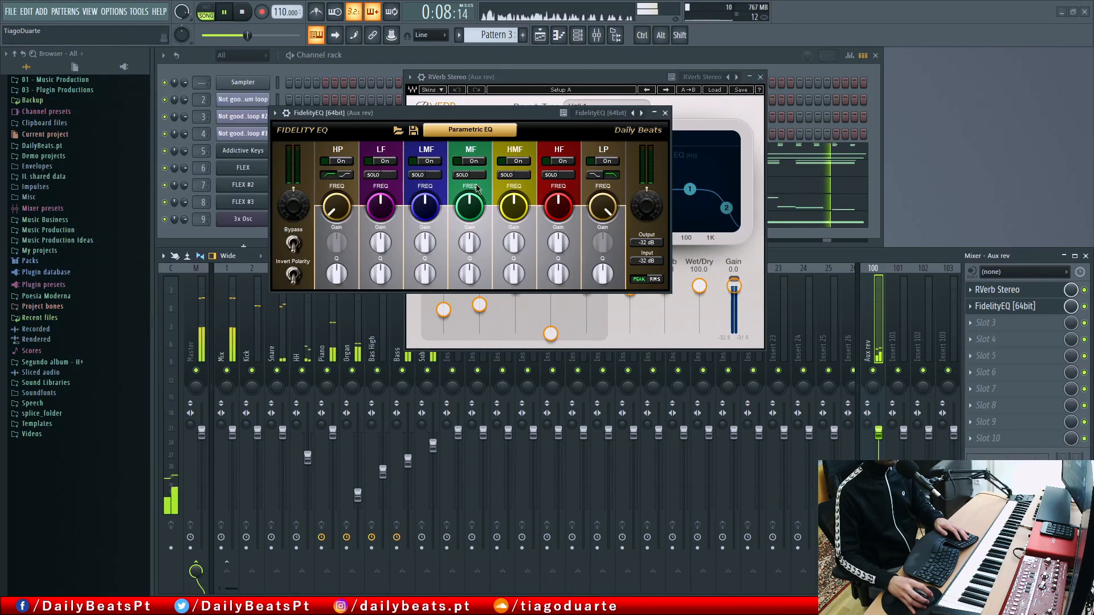
# Filter the reverb in FidelityEQ with a high-pass at about 1.3 kHz and a low-pass at about 15 kHz, and close the equalizer.
pyautogui.click(224, 342)
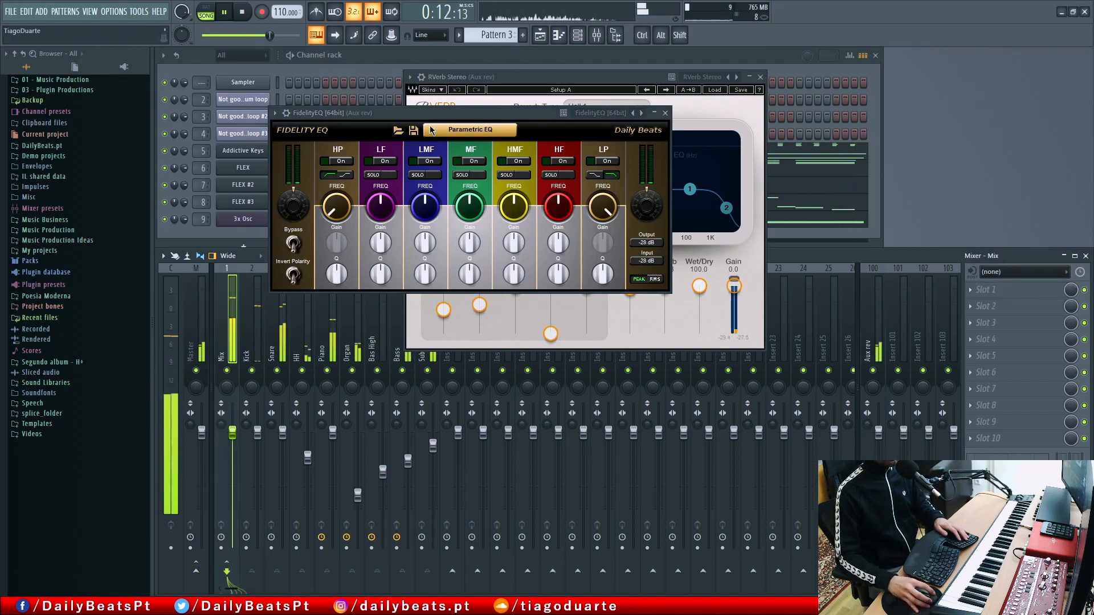
pyautogui.moveTo(432, 113); pyautogui.dragTo(404, 217)
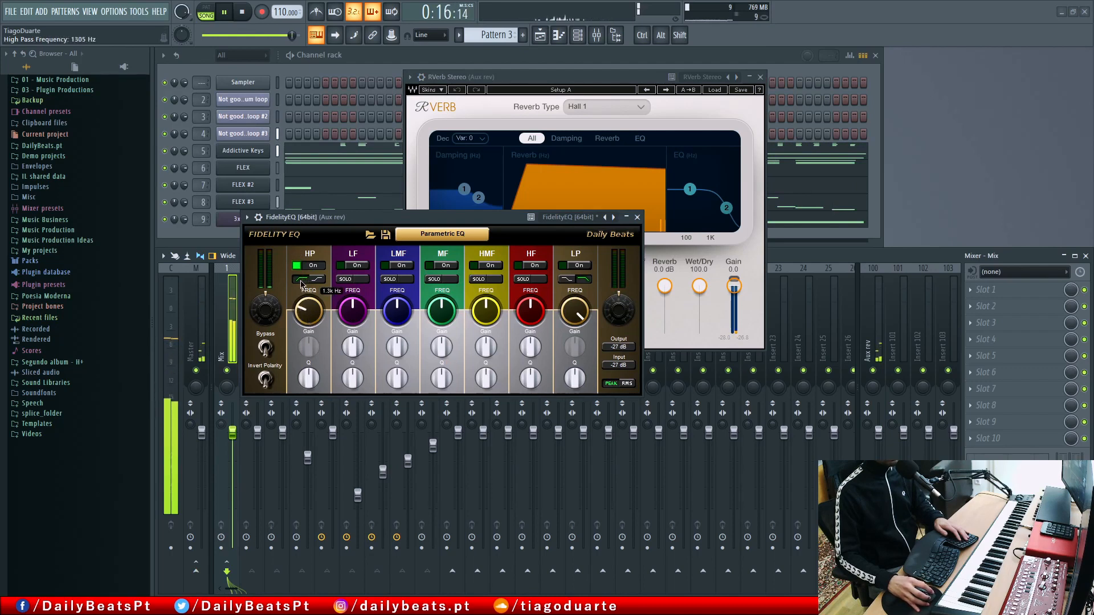
pyautogui.moveTo(576, 310); pyautogui.dragTo(587, 334)
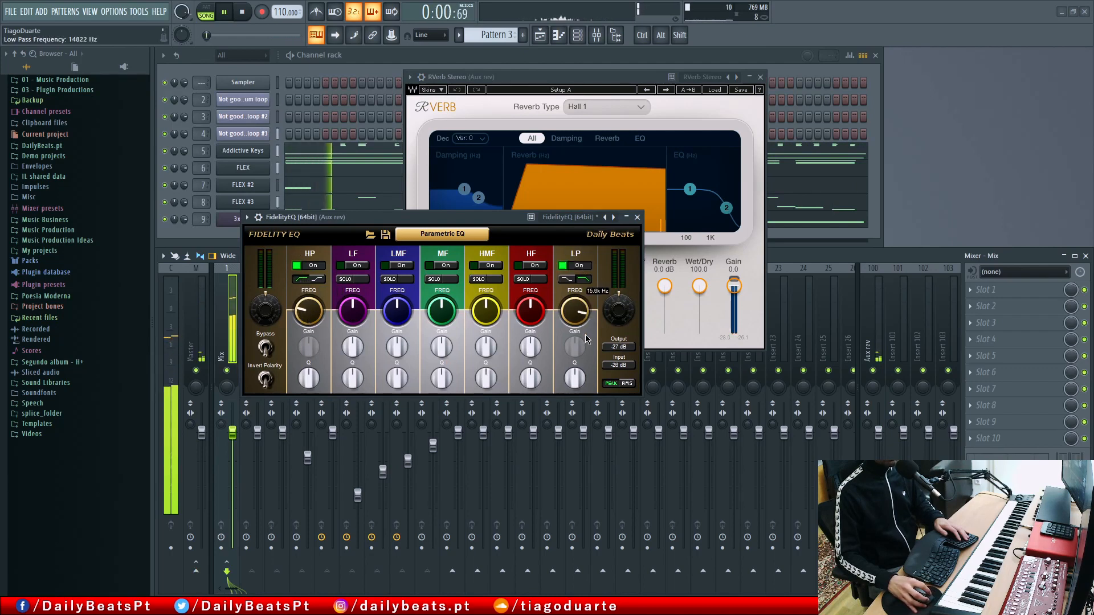
pyautogui.click(637, 217)
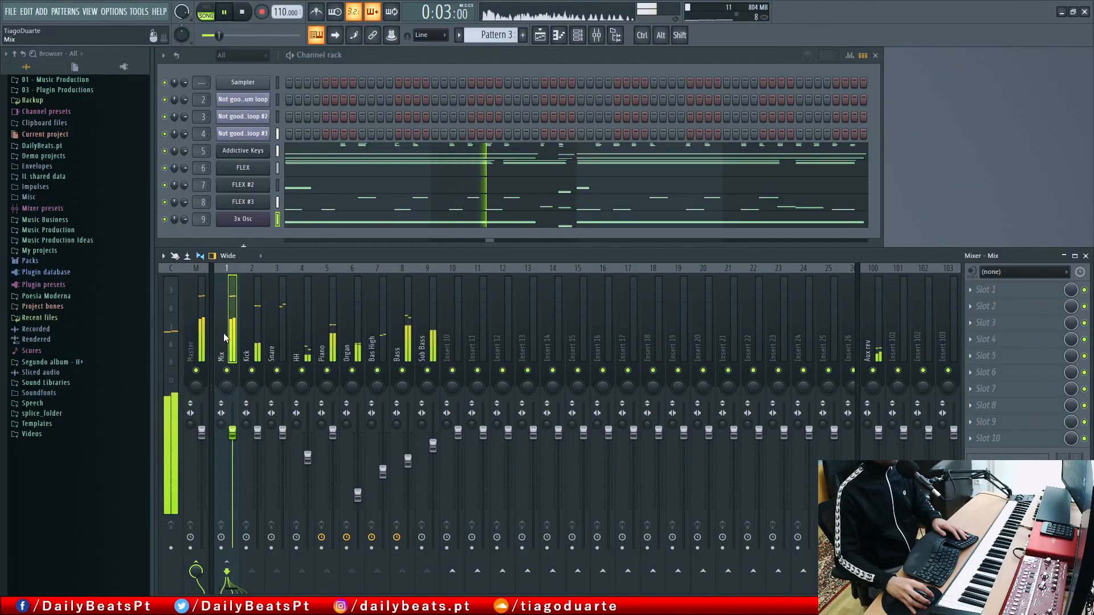
# Solo the Kick and Snare tracks, adjust their stereo separation, and turn the solo off again.
pyautogui.click(258, 337)
pyautogui.rightClick(253, 371)
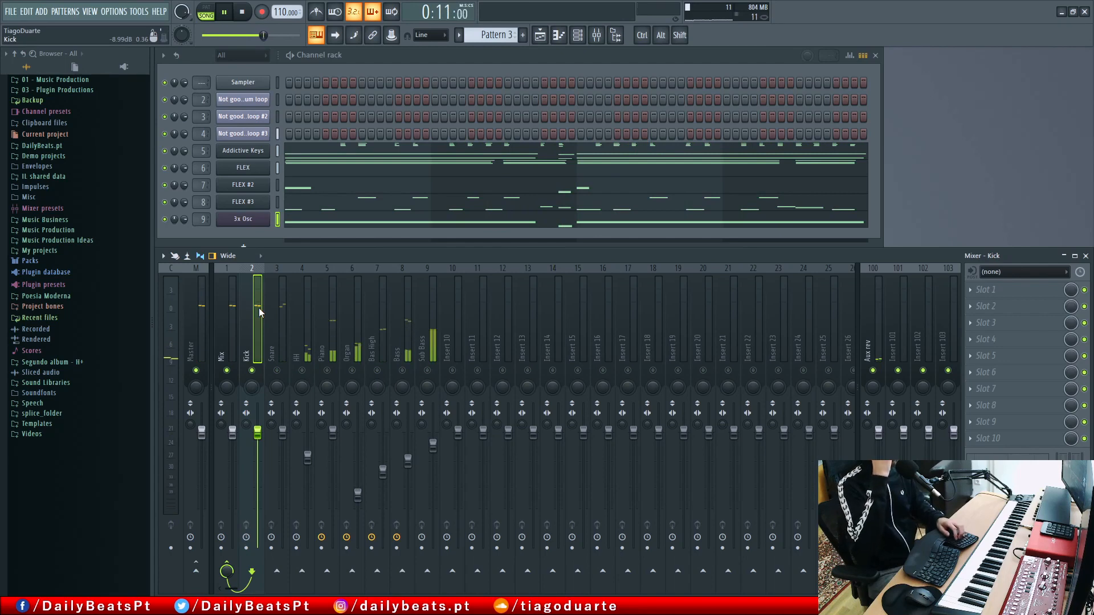
pyautogui.click(278, 371)
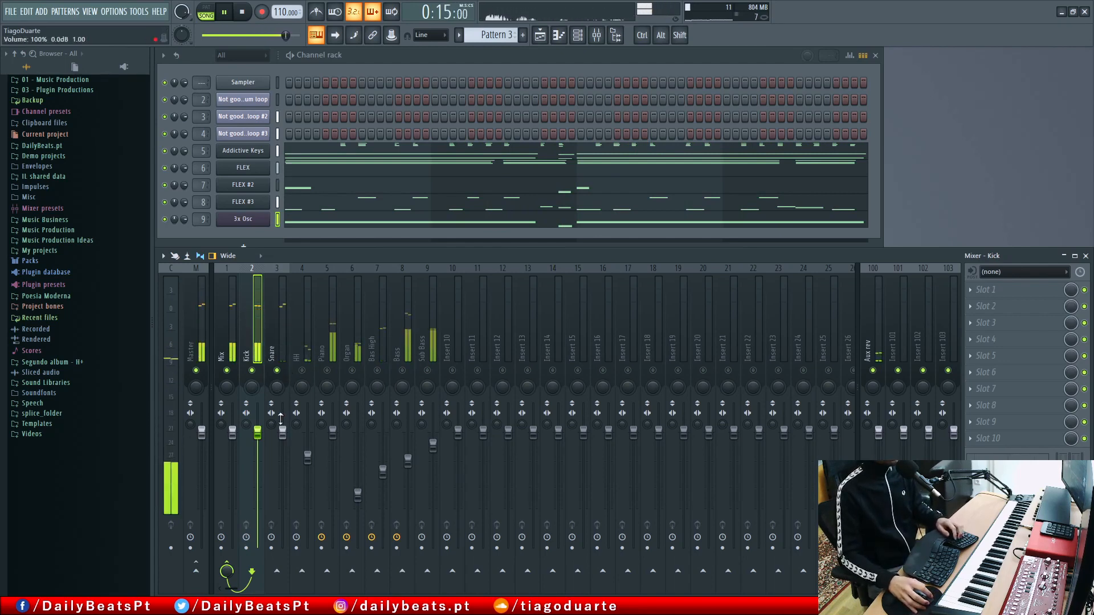
pyautogui.moveTo(272, 426); pyautogui.dragTo(272, 398)
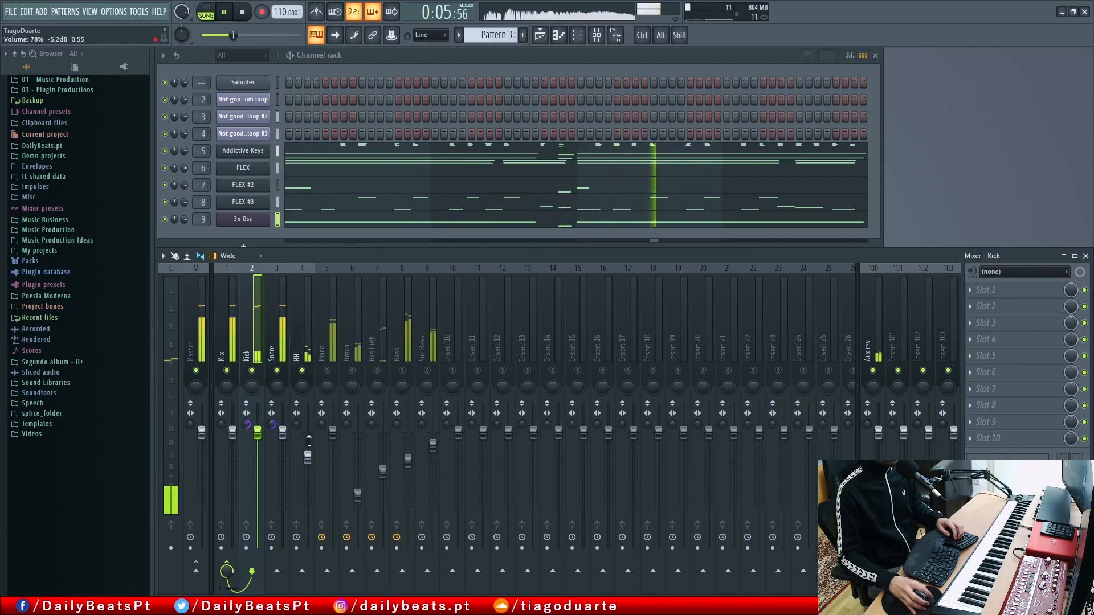
pyautogui.keyDown('ctrl'); pyautogui.click(253, 372); pyautogui.keyUp('ctrl')
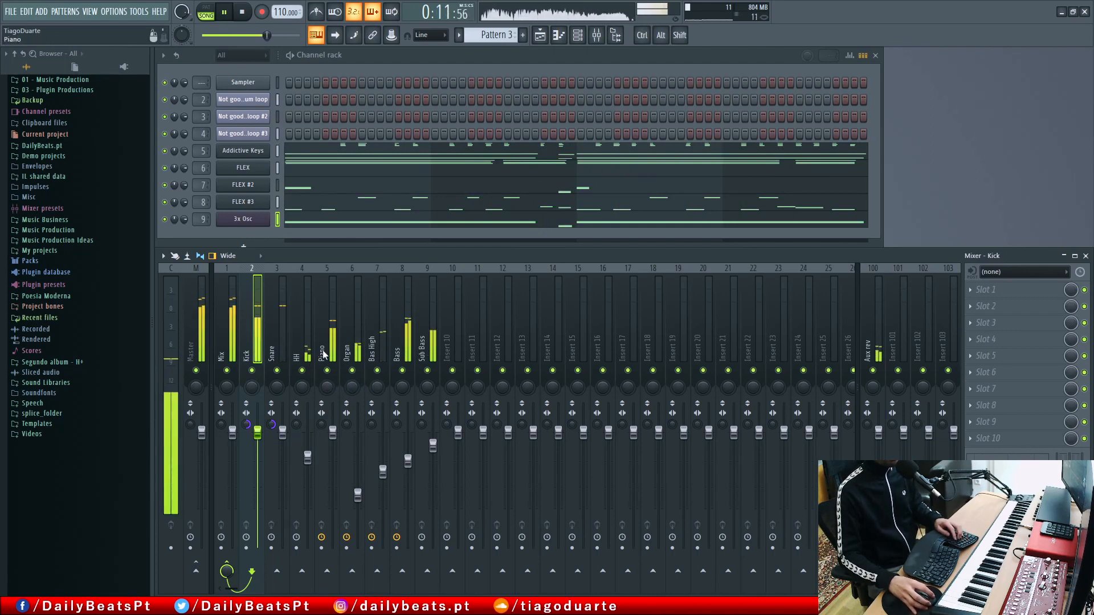
# Check the Piano and Organ mixer tracks during playback.
pyautogui.click(334, 433)
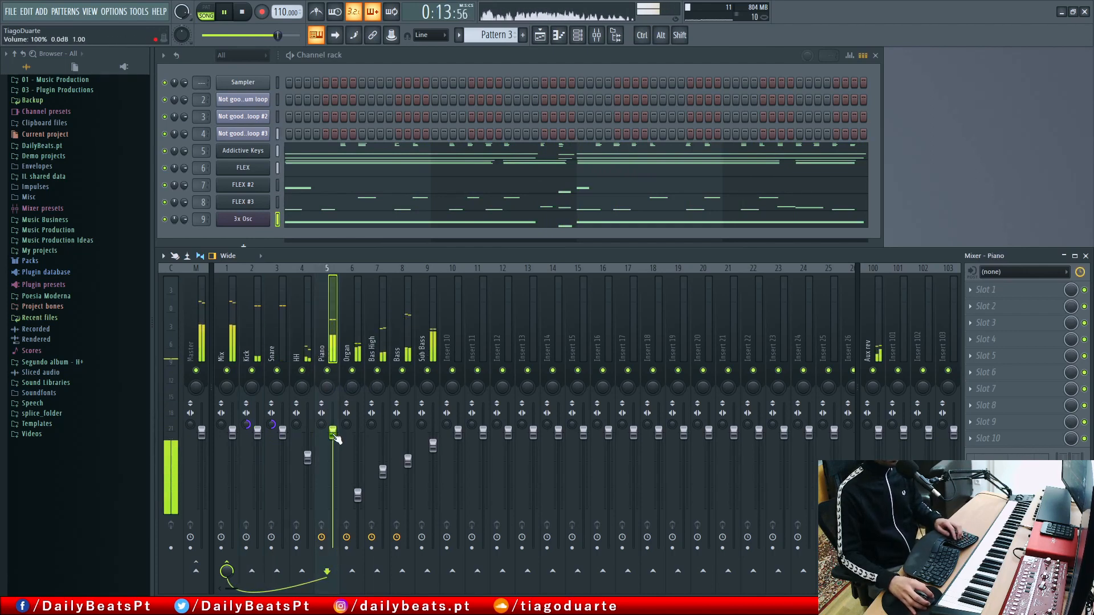
pyautogui.click(352, 343)
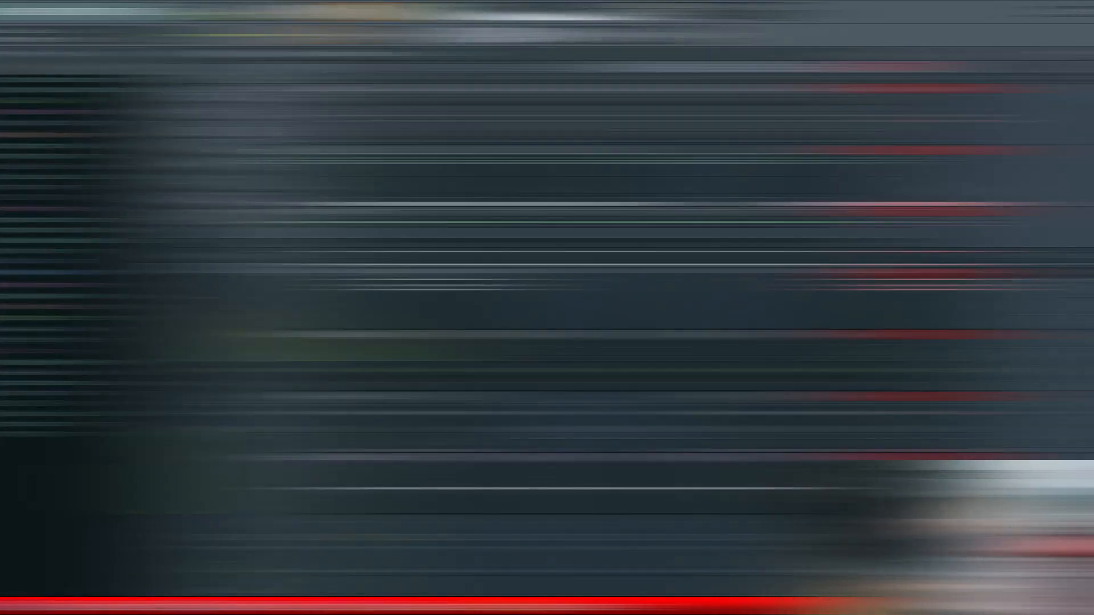
pyautogui.scroll(-5, 772, 254)
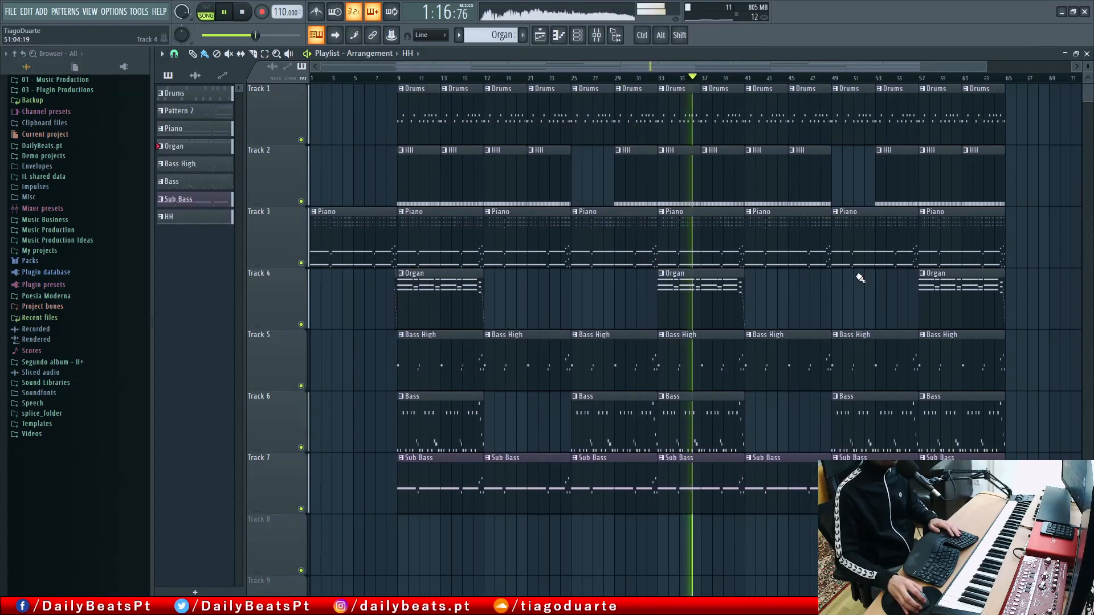
# Export the arrangement as the wave file 417 - Gangsta Rap Beat in the 417 - Gangsta Rap Beat - Stems folder.
pyautogui.scroll(-1, 723, 275)
pyautogui.scroll(-1, 722, 275)
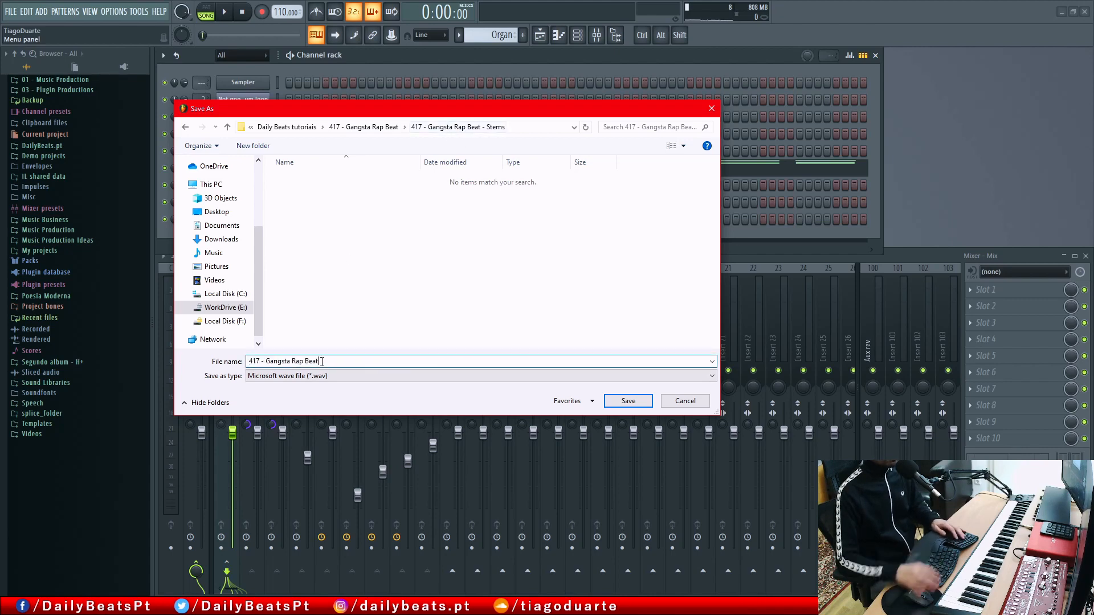
pyautogui.click(627, 401)
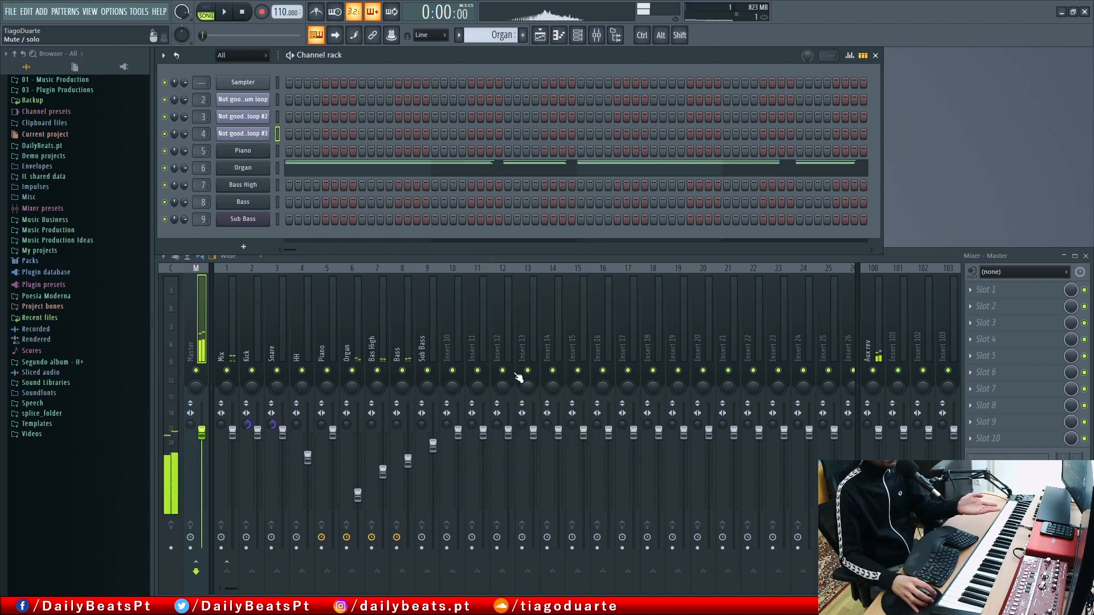
# Go through the mixer tracks one by one, covering the Mix bus, drums, basses, piano, organ and Aux rev.
pyautogui.click(274, 337)
pyautogui.click(250, 338)
pyautogui.click(378, 340)
pyautogui.click(432, 346)
pyautogui.click(380, 345)
pyautogui.click(279, 347)
pyautogui.click(254, 349)
pyautogui.click(232, 355)
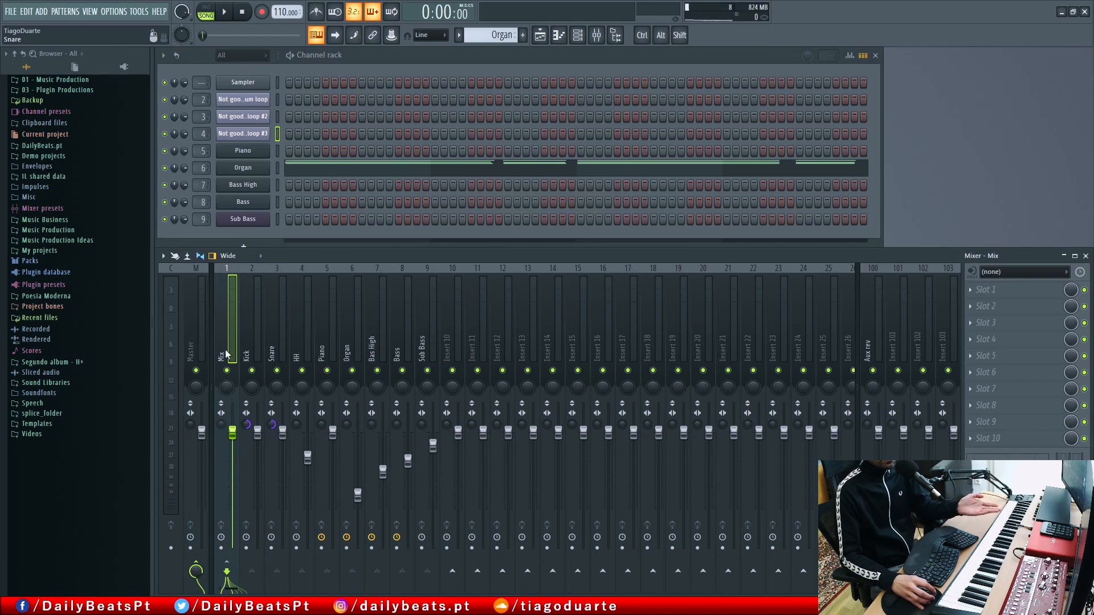
pyautogui.click(322, 354)
pyautogui.click(347, 354)
pyautogui.click(372, 351)
pyautogui.click(868, 348)
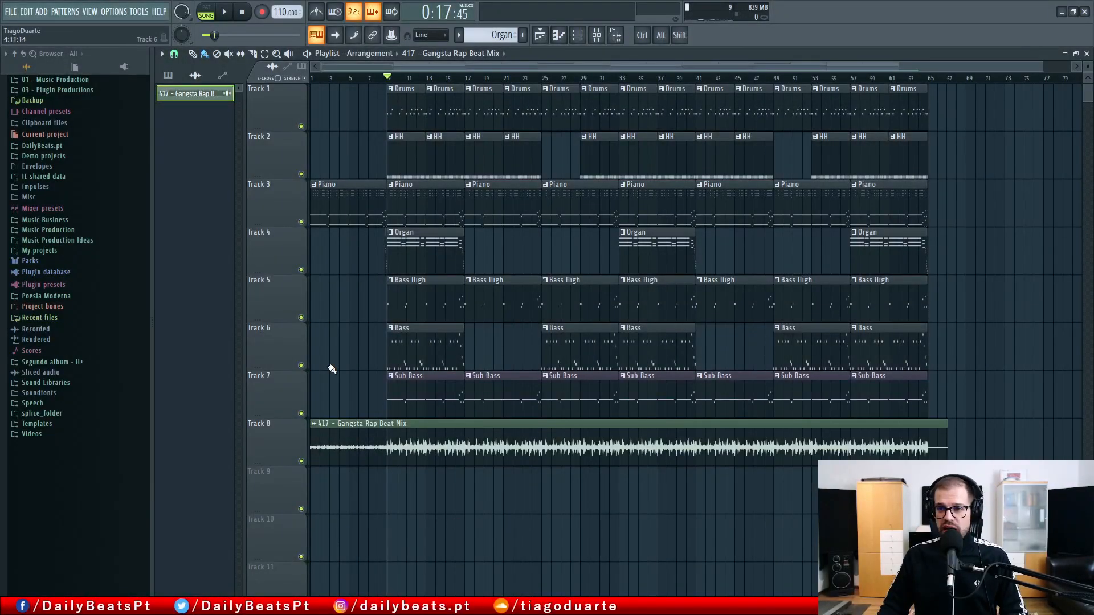
# Switch to Pro Tools First, examine the stem tracks in the Edit and Mix windows, and return to FL Studio.
pyautogui.moveTo(355, 484); pyautogui.dragTo(846, 387)
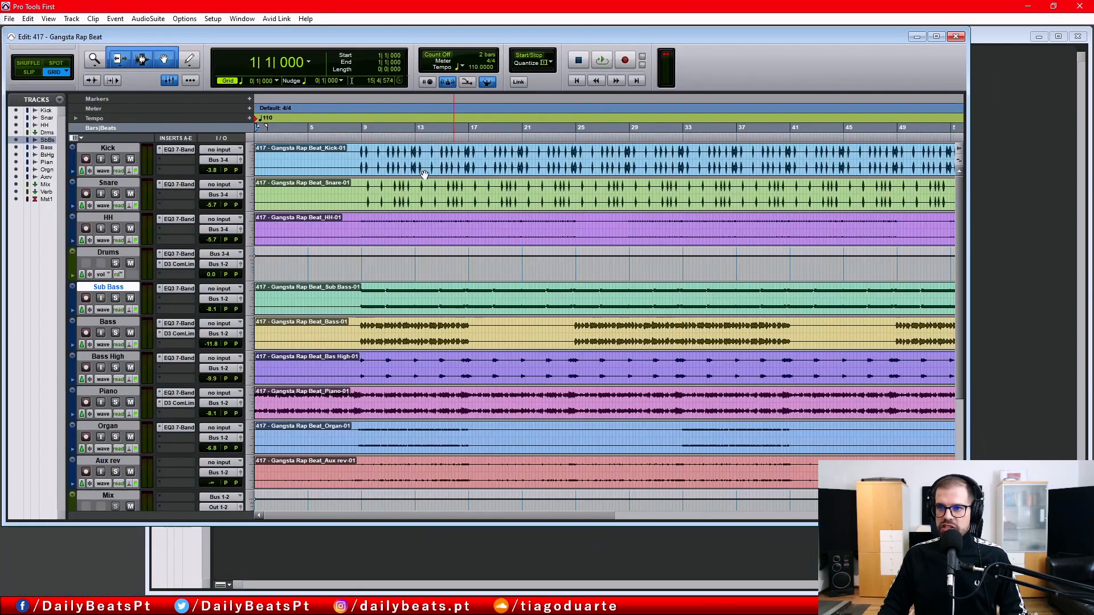
pyautogui.hotkey('ctrl', '=')
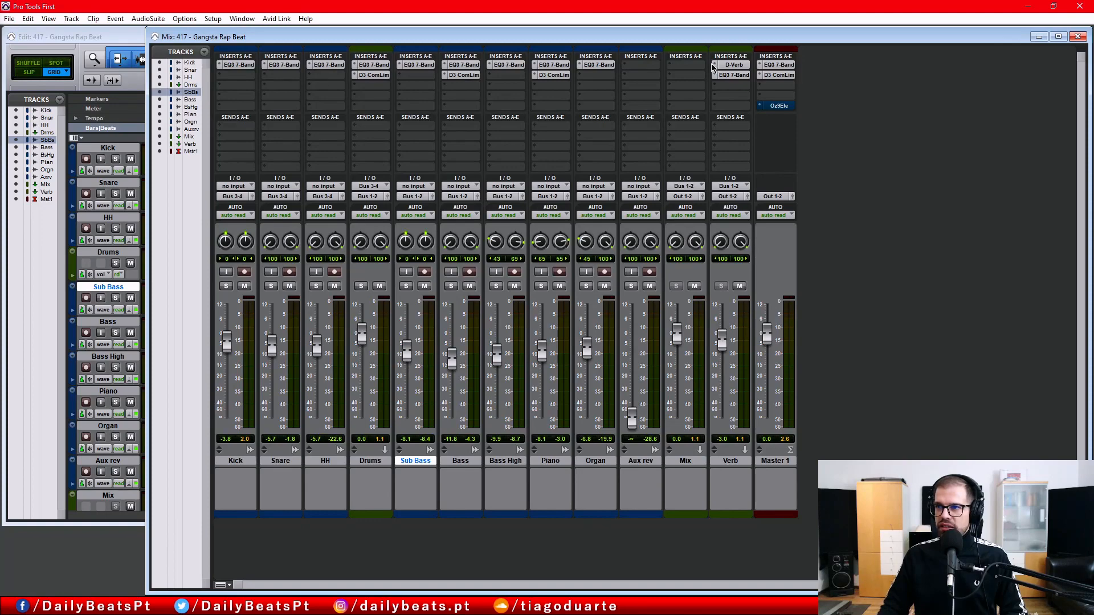
pyautogui.click(1029, 8)
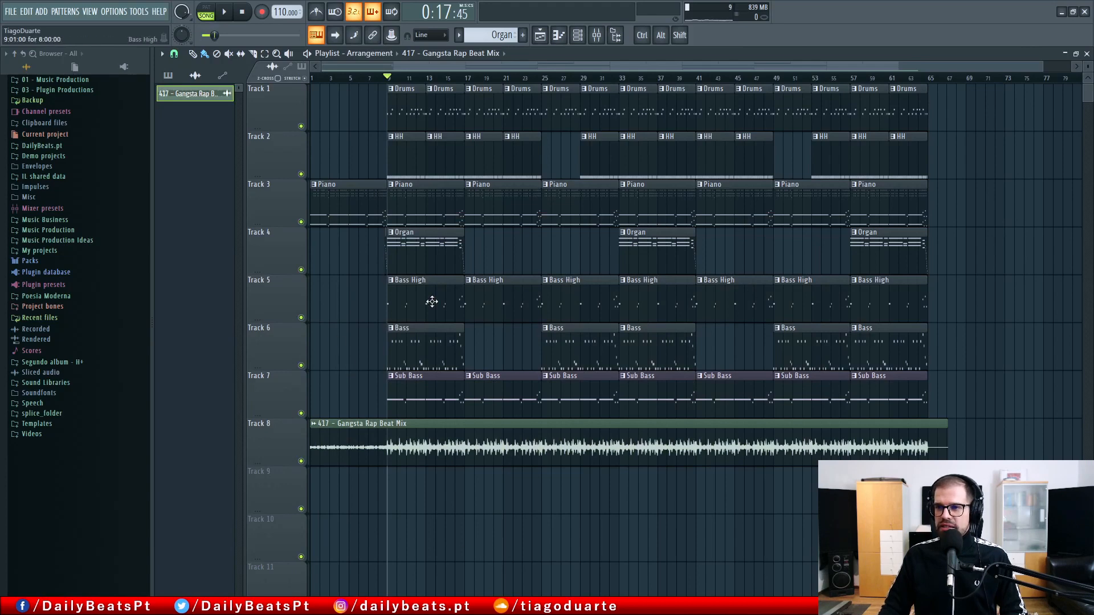
# Solo the 417 - Gangsta Rap Beat Mix audio on Track 8, play it, and check the mixer before returning to the playlist.
pyautogui.rightClick(301, 461)
pyautogui.press('space')
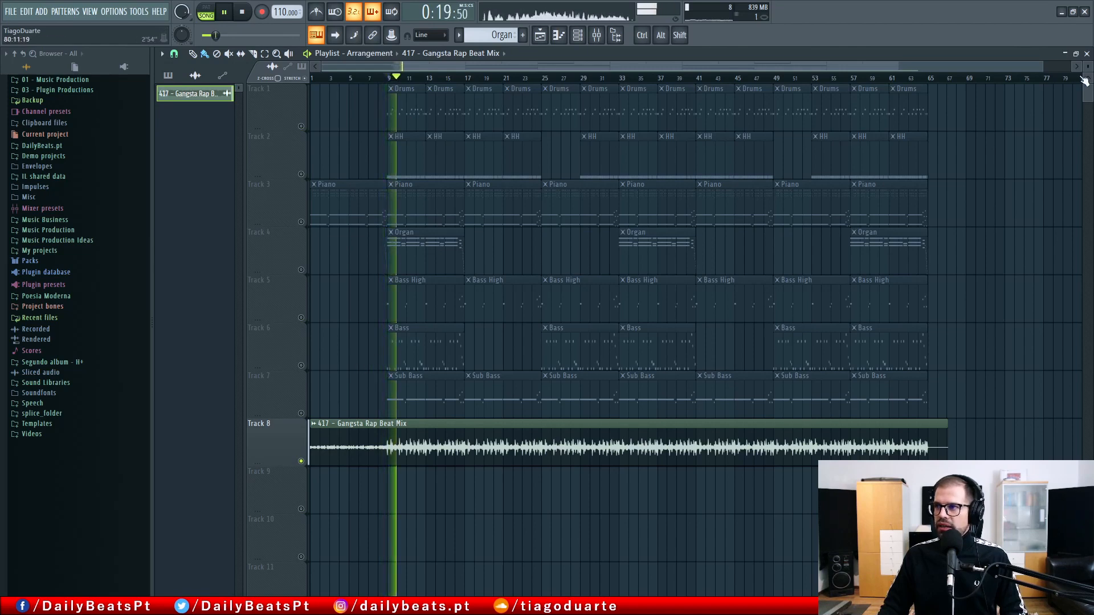
pyautogui.press('F9')
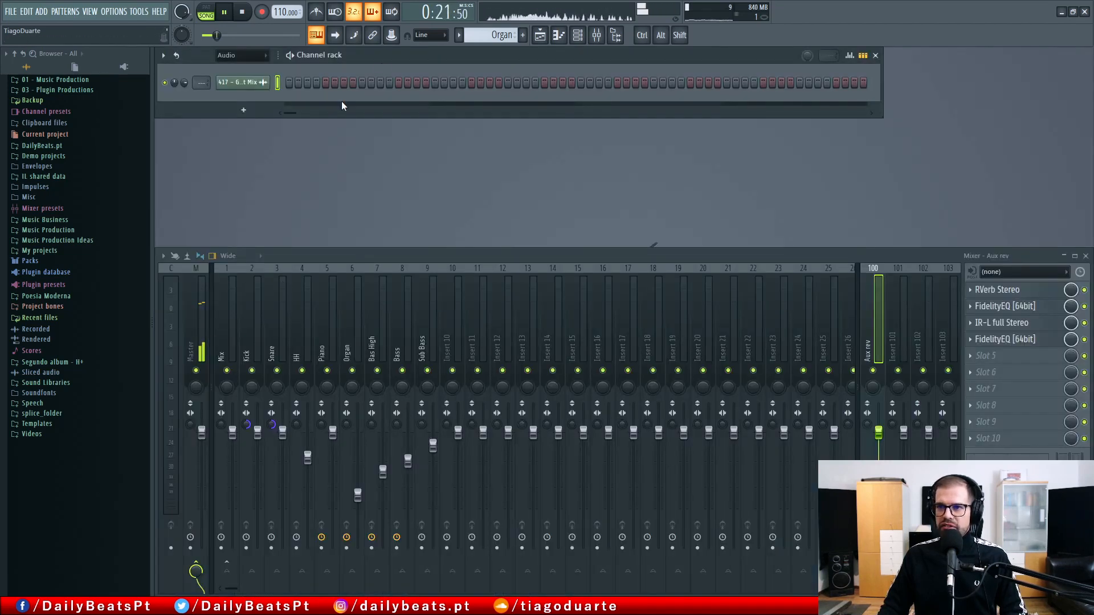
pyautogui.click(540, 36)
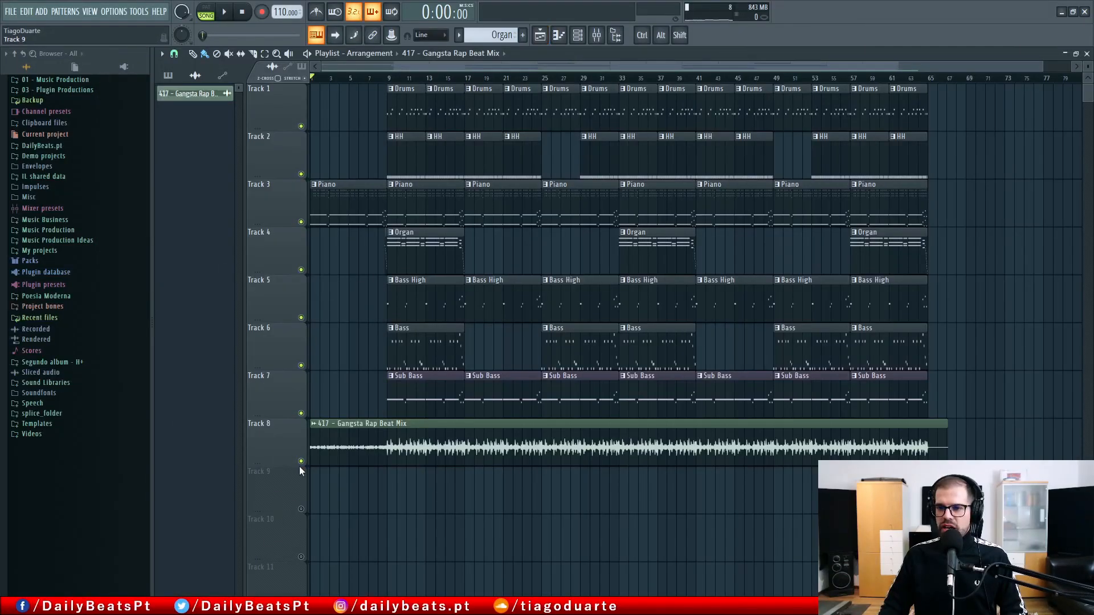
# Play the song briefly with only Track 8 soloed, stop it, and turn the solo off.
pyautogui.rightClick(301, 461)
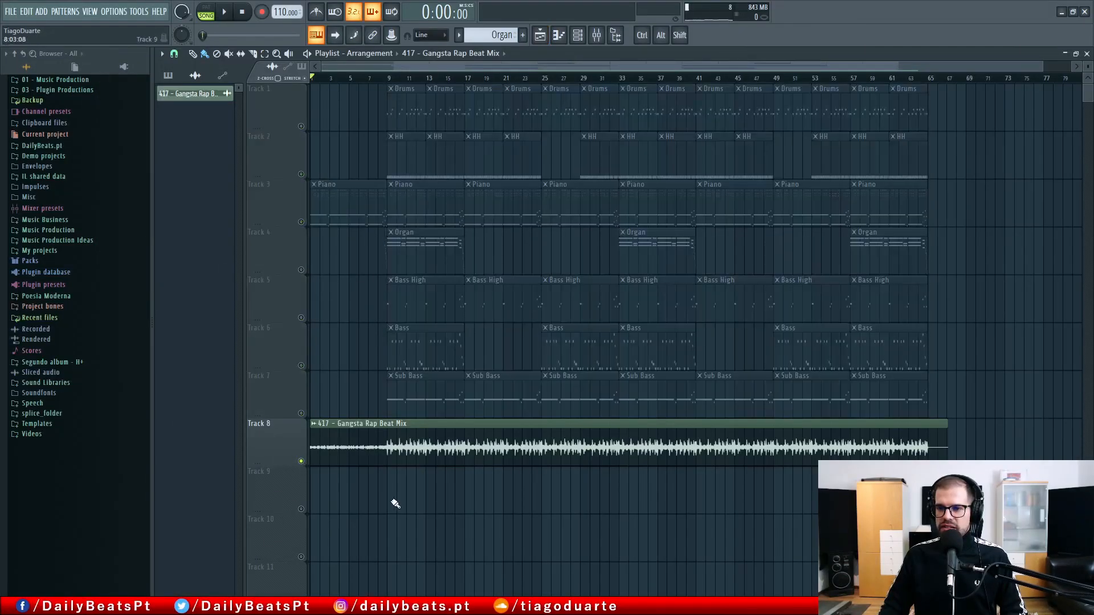
pyautogui.press('space')
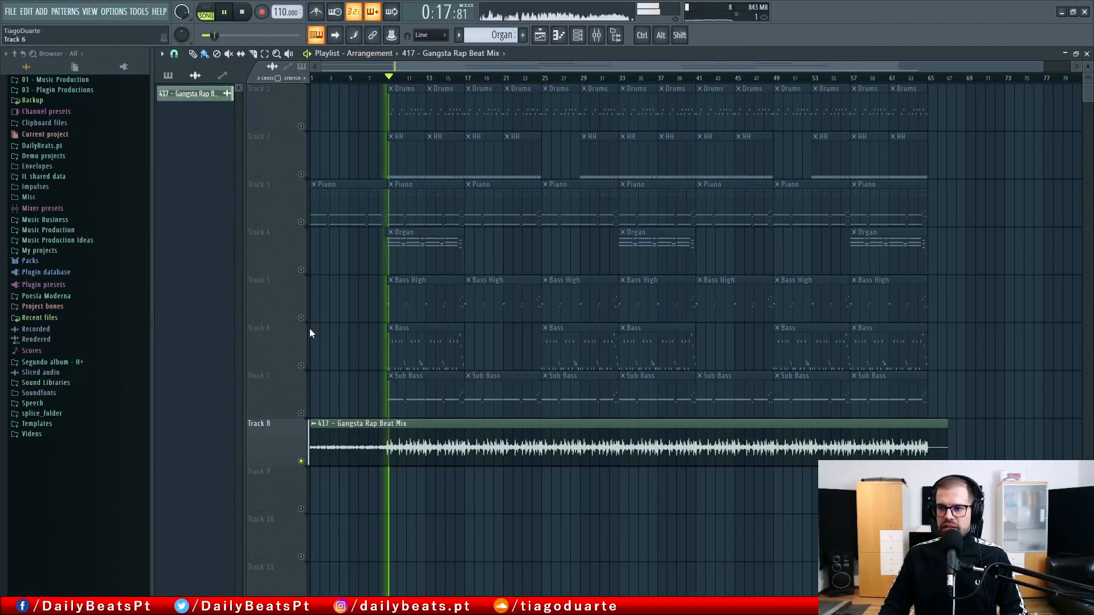
pyautogui.press('space')
pyautogui.rightClick(301, 462)
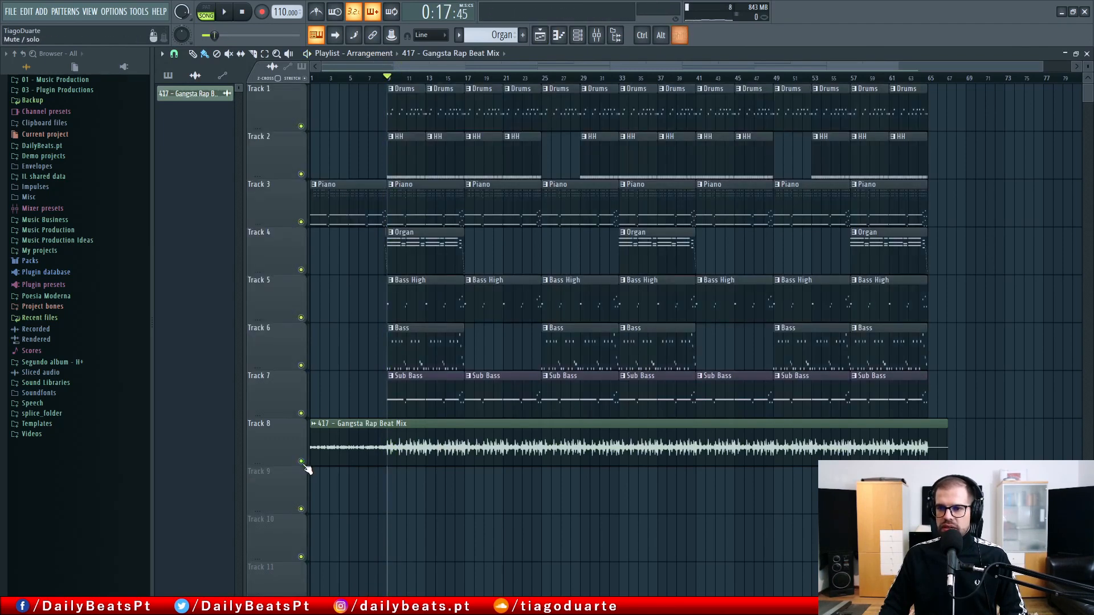
# Compare the mixdown with the original tracks by switching the solo of Track 8 on and off during playback.
pyautogui.click(302, 462)
pyautogui.rightClick(302, 462)
pyautogui.press('space')
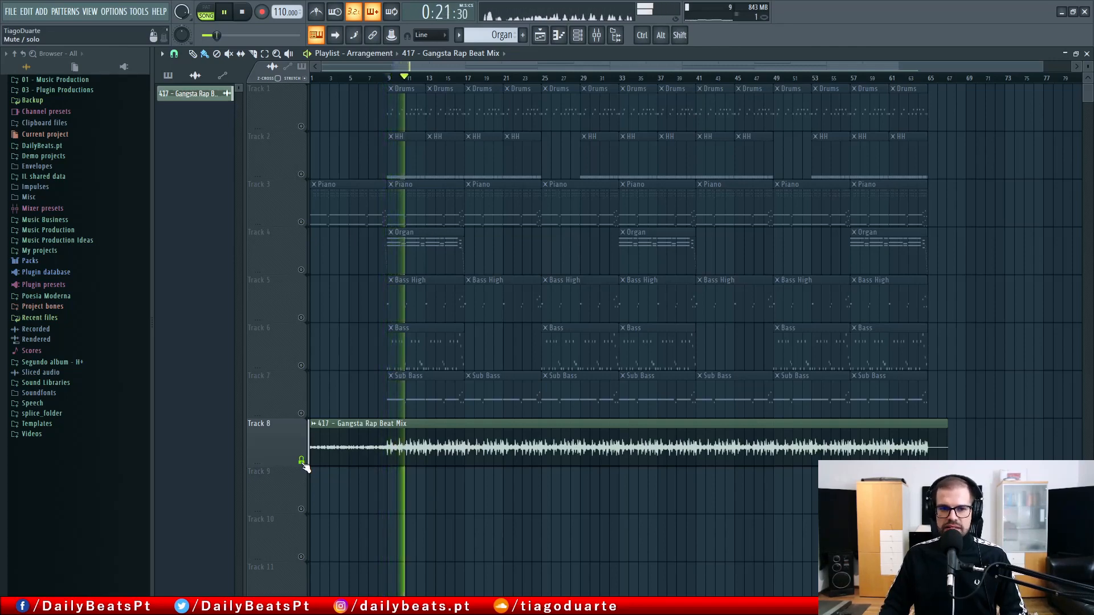
pyautogui.click(302, 461)
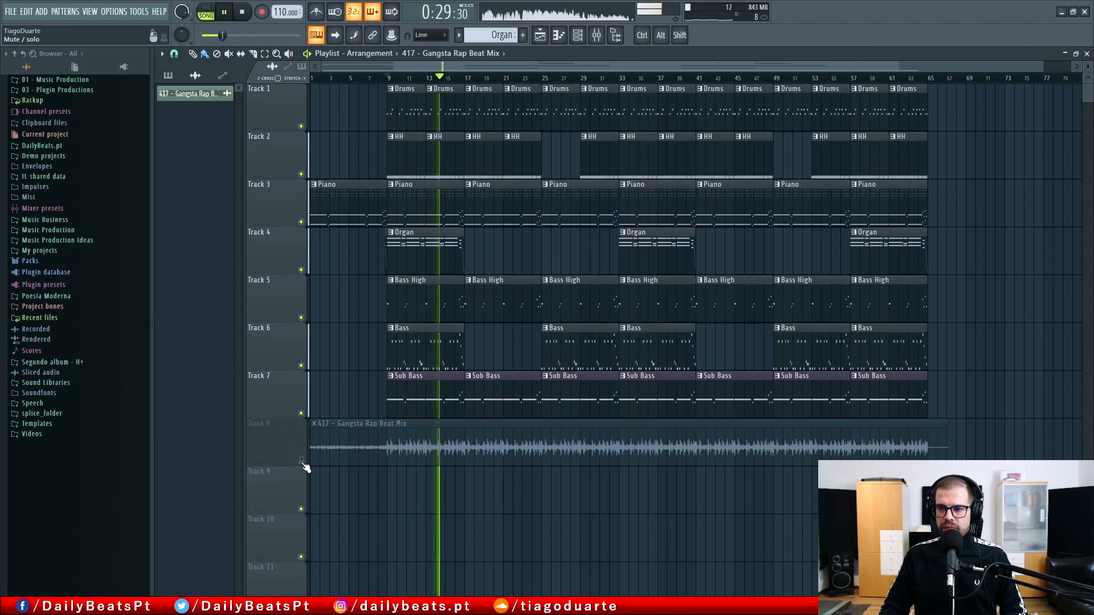
pyautogui.rightClick(301, 461)
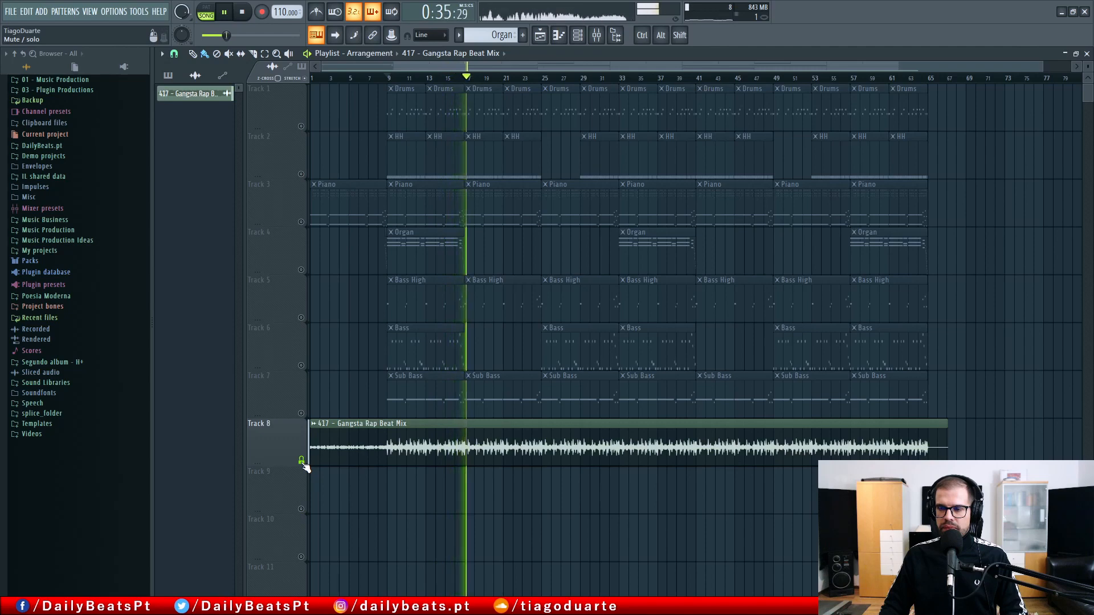
pyautogui.rightClick(301, 461)
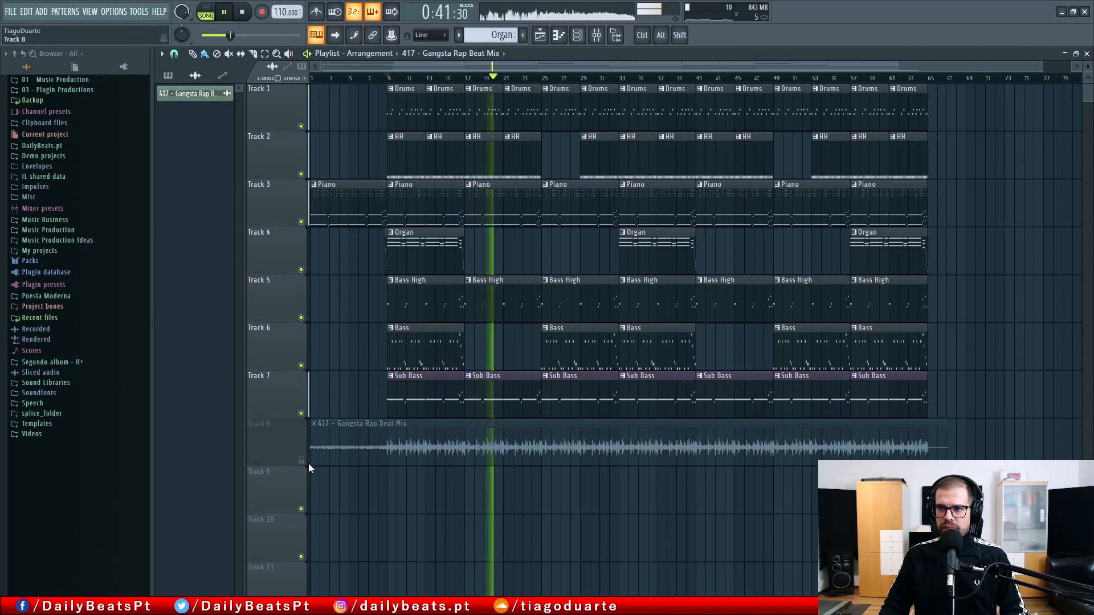
pyautogui.rightClick(302, 461)
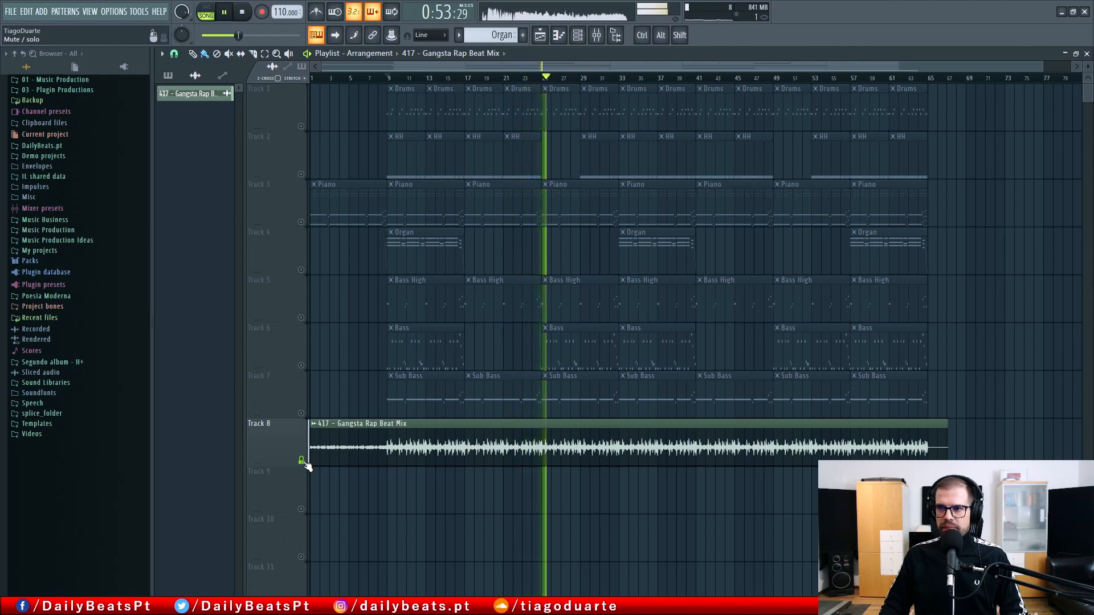
pyautogui.click(302, 461)
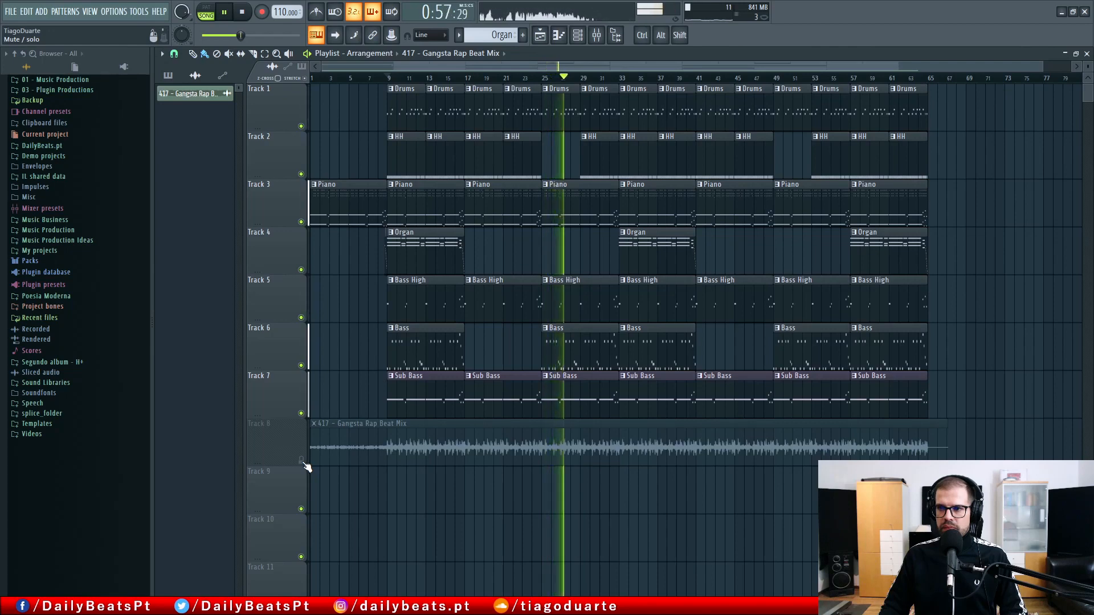
pyautogui.rightClick(302, 461)
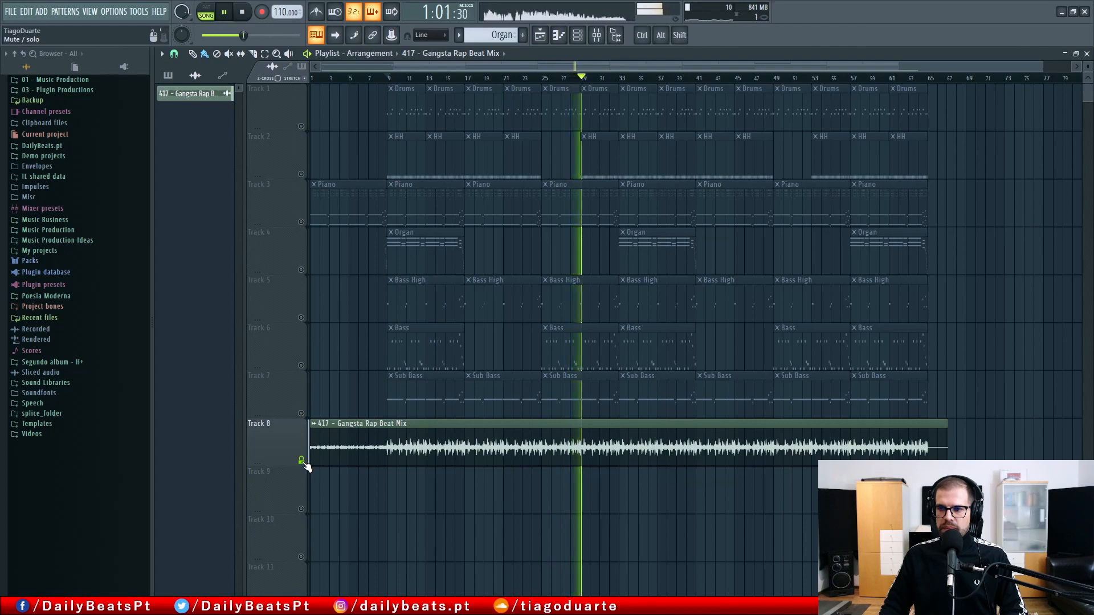
# Check the Mix track's levels and effect slots in the mixer during playback and return to the playlist.
pyautogui.moveTo(757, 495); pyautogui.dragTo(568, 460)
pyautogui.moveTo(568, 517); pyautogui.dragTo(570, 515)
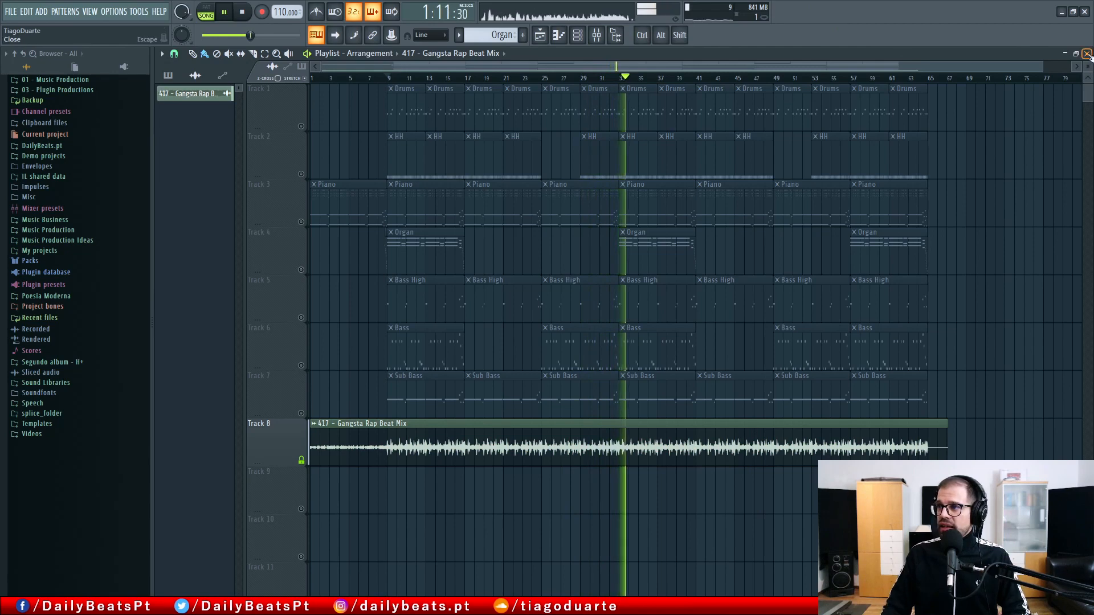
pyautogui.press('F5')
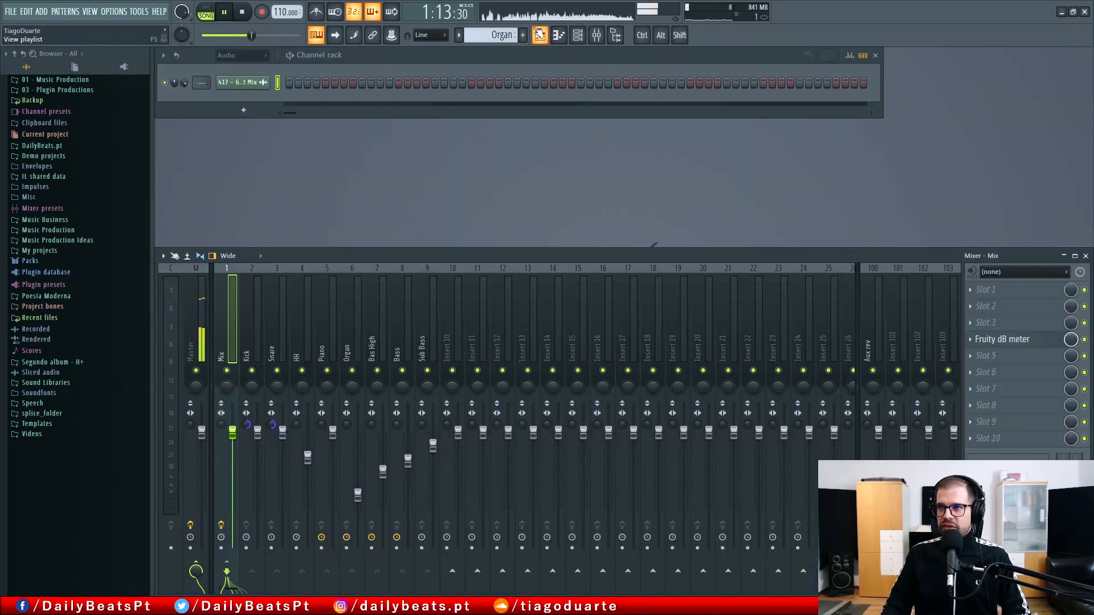
pyautogui.click(539, 36)
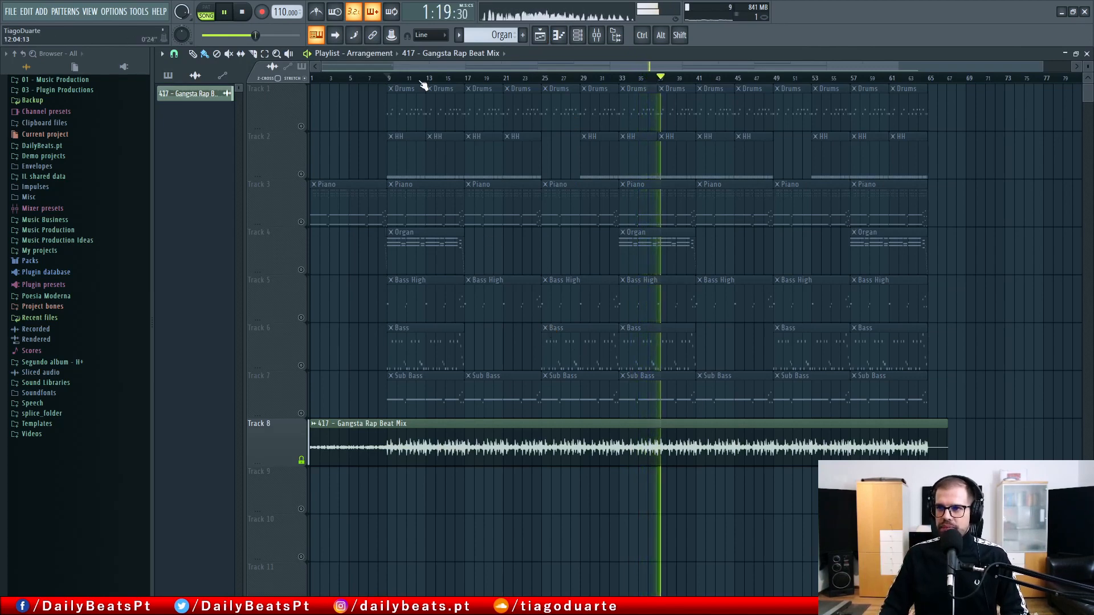
# Select the range from bar 9 to bar 17 in the playlist and play the mixdown over it.
pyautogui.press('space')
pyautogui.moveTo(472, 83); pyautogui.dragTo(392, 85)
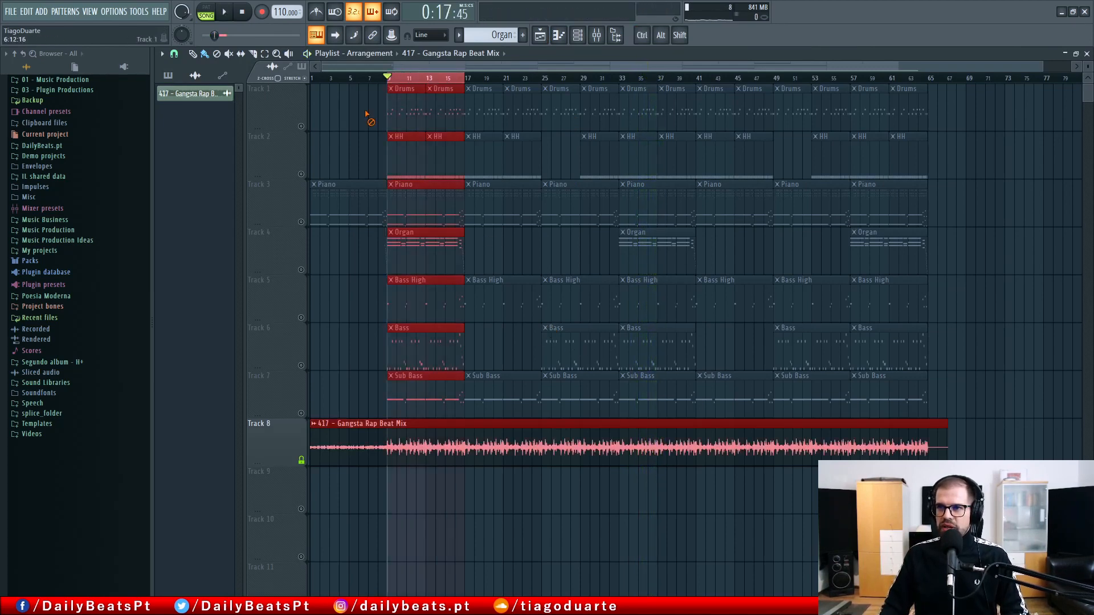
pyautogui.press('space')
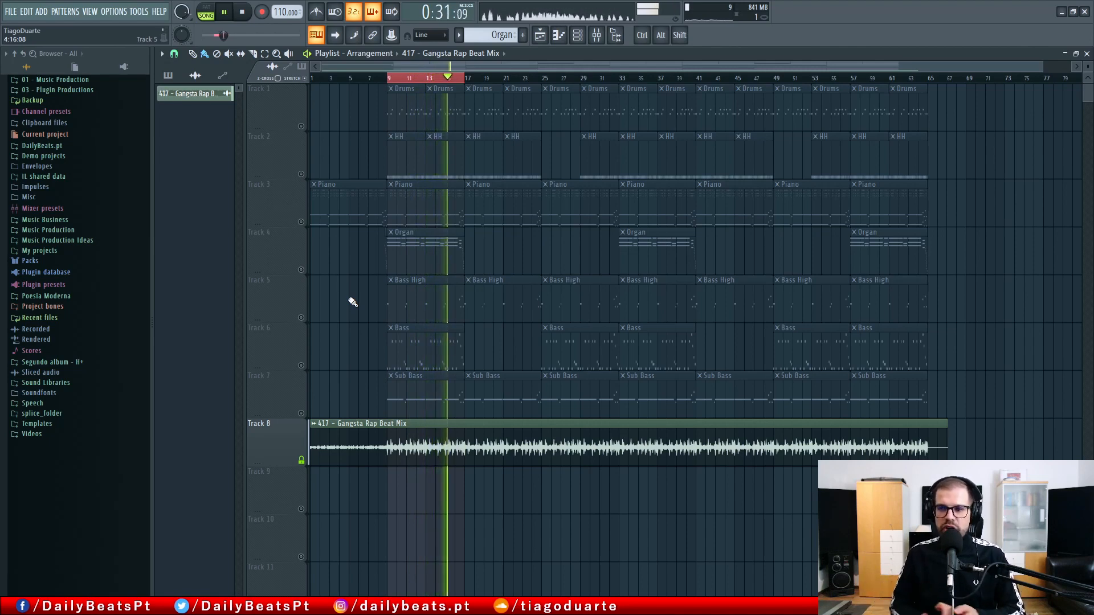
# Turn off the Track 8 solo, play the original tracks over the selected range, and lower the Bass fader in the mixer.
pyautogui.press('space')
pyautogui.click(301, 459)
pyautogui.press('space')
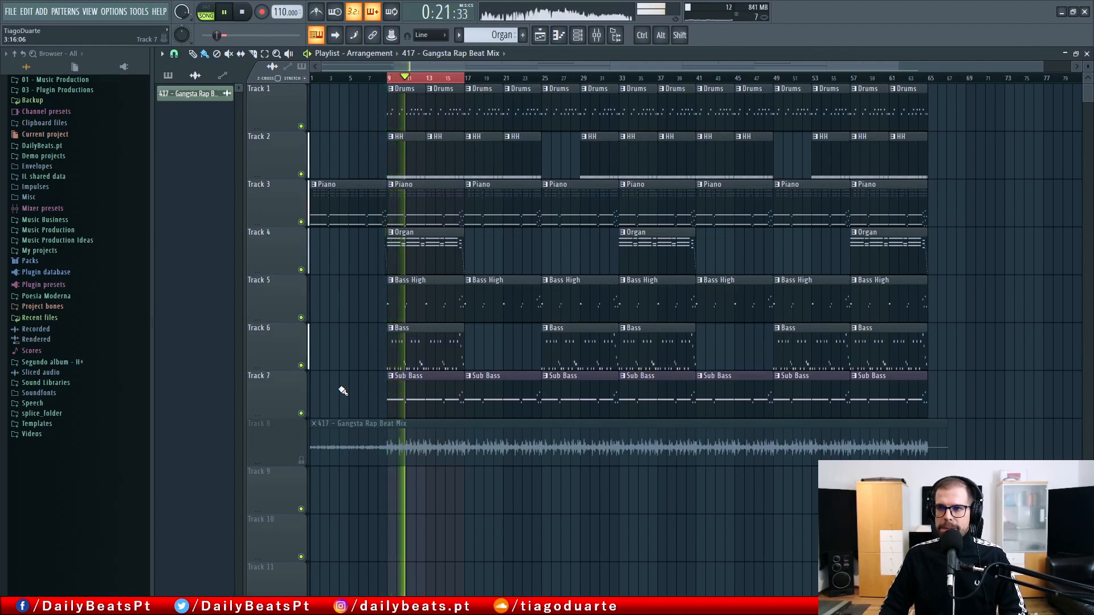
pyautogui.click(1087, 54)
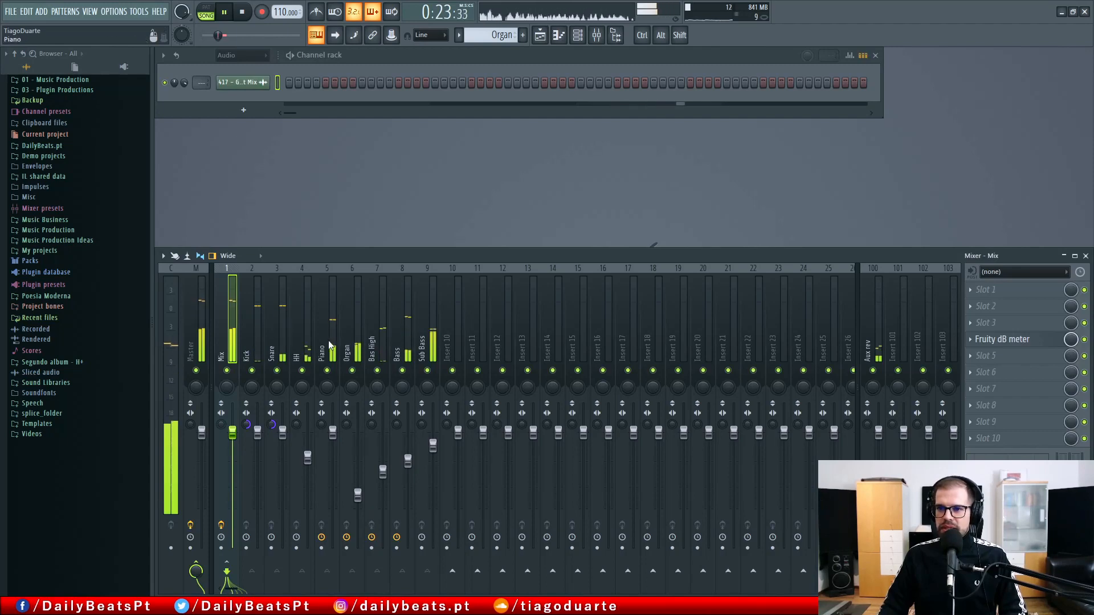
pyautogui.click(376, 355)
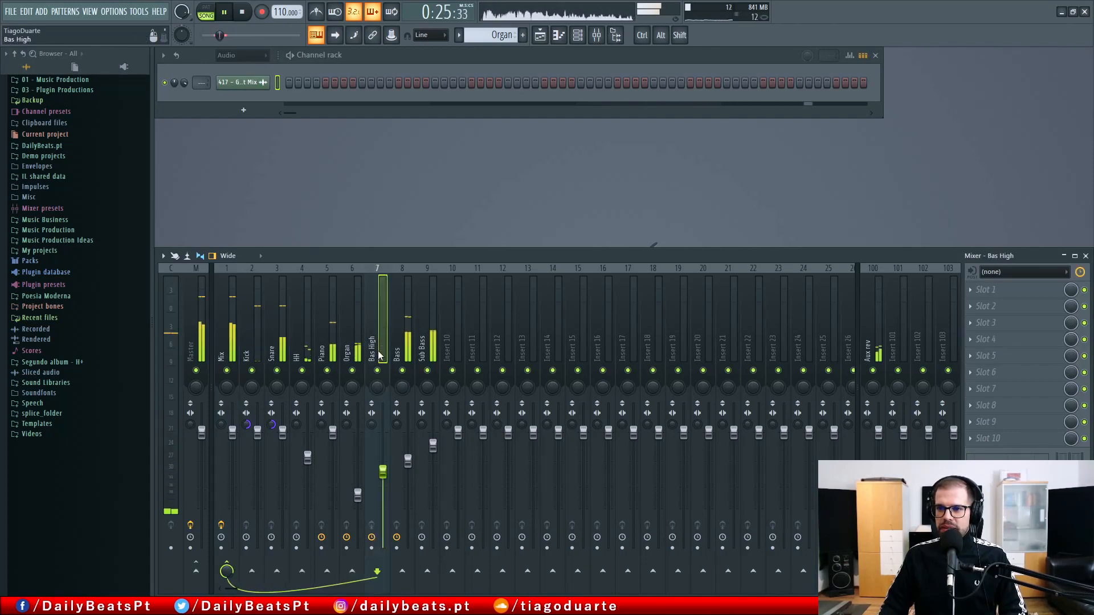
pyautogui.click(397, 354)
pyautogui.moveTo(408, 460); pyautogui.dragTo(408, 471)
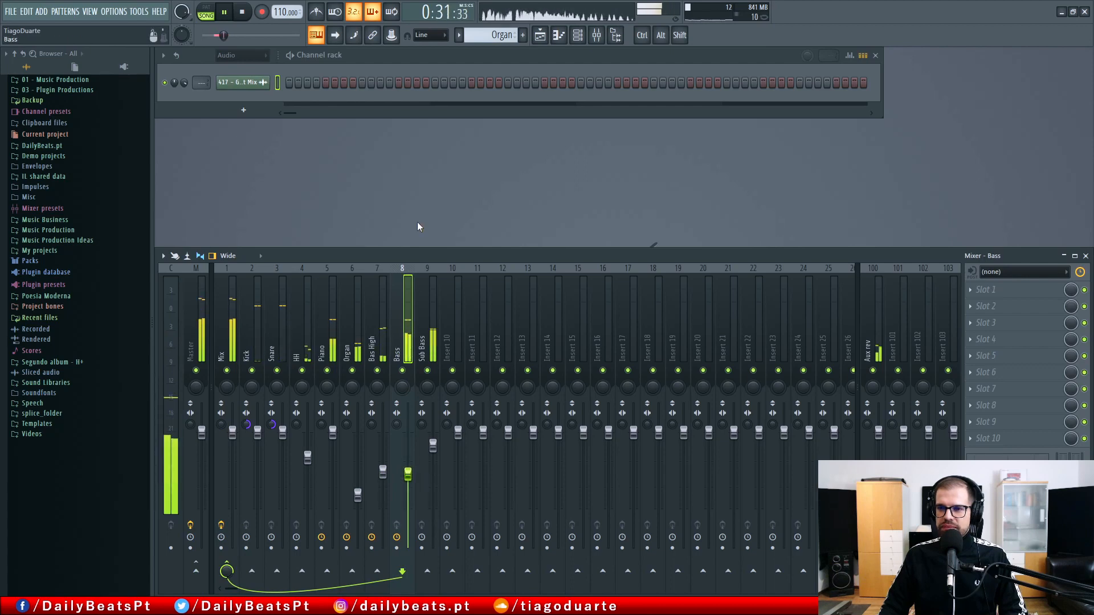
# Play the soloed mixdown over the selected range and replay the same range with the original tracks for comparison.
pyautogui.press('F5')
pyautogui.press('space')
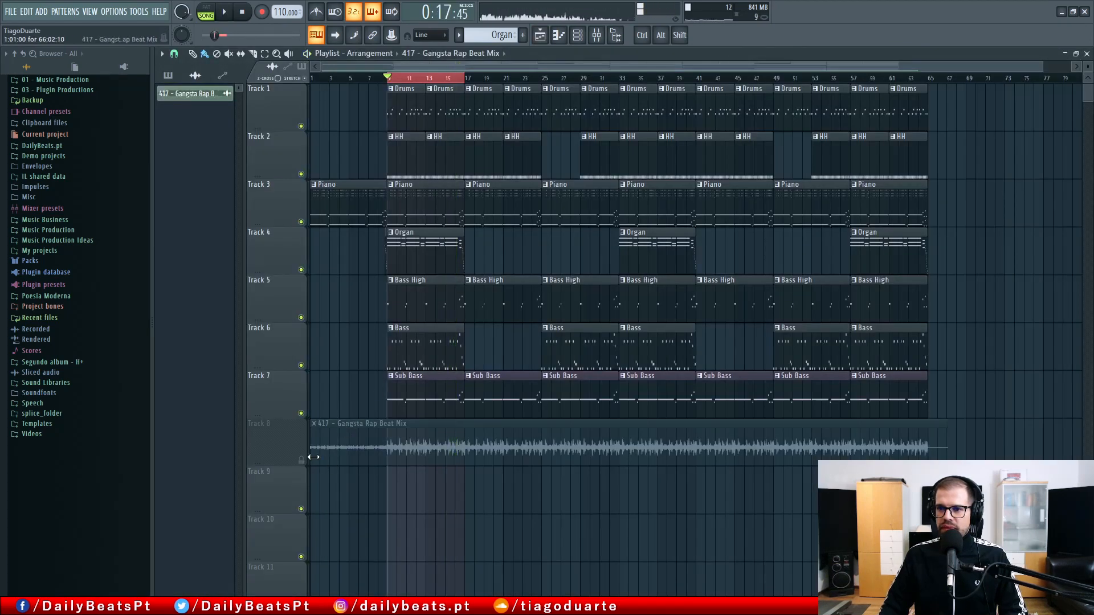
pyautogui.keyDown('ctrl'); pyautogui.click(301, 460); pyautogui.keyUp('ctrl')
pyautogui.press('space')
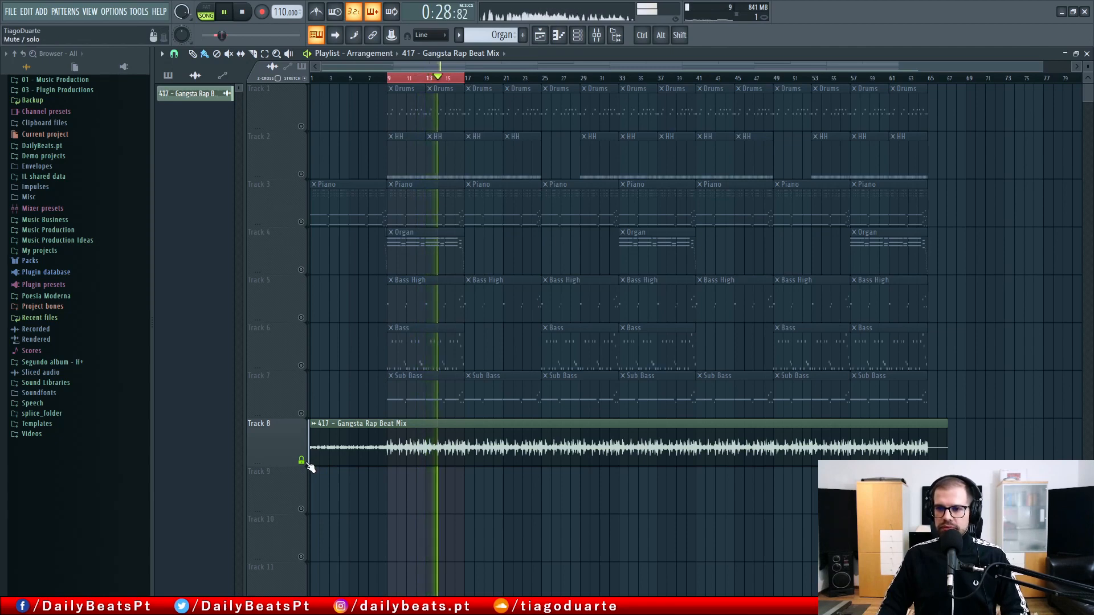
pyautogui.click(302, 461)
pyautogui.press('space')
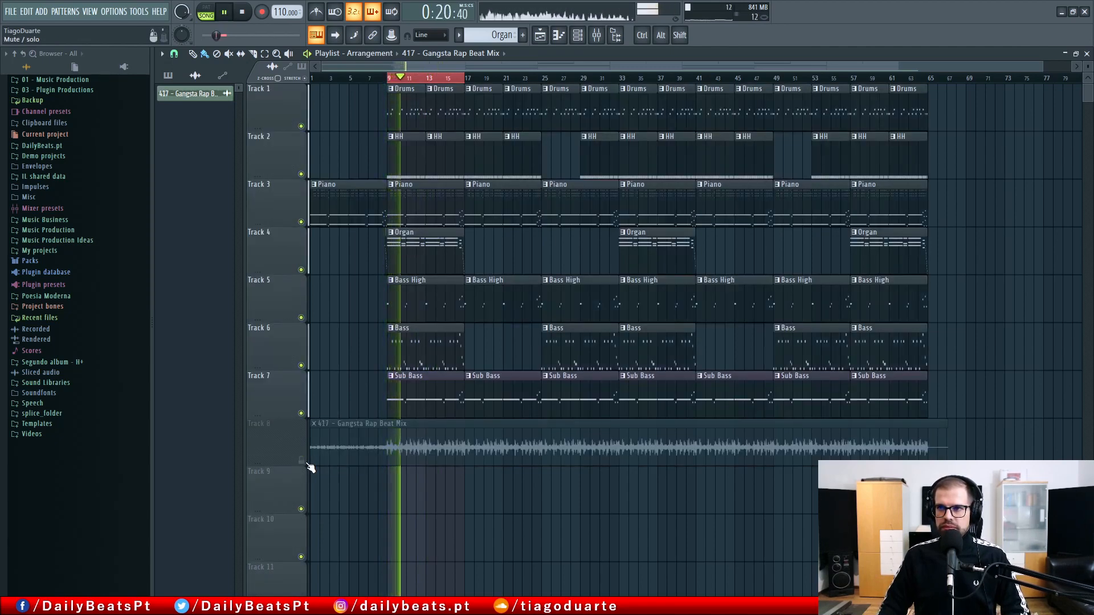
# Solo Track 8 again and replay the mixdown from bar 9.
pyautogui.moveTo(367, 85); pyautogui.dragTo(454, 128)
pyautogui.press('space')
pyautogui.keyDown('ctrl'); pyautogui.click(301, 460); pyautogui.keyUp('ctrl')
pyautogui.press('space')
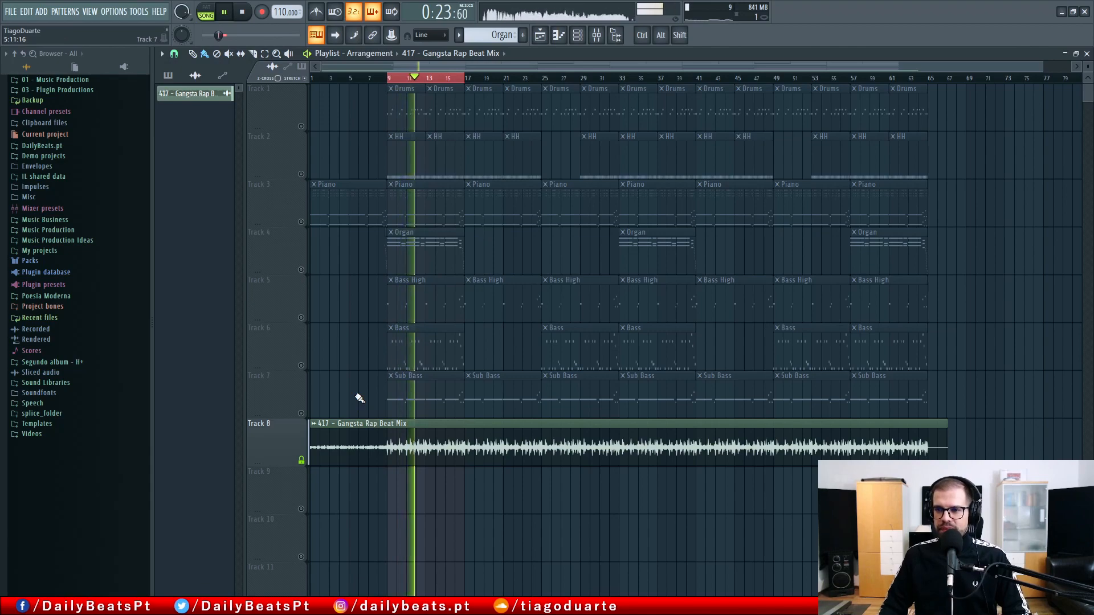
# Stop playback, look at the Pro Tools First mixer with its inserts and faders, and return to FL Studio.
pyautogui.press('space')
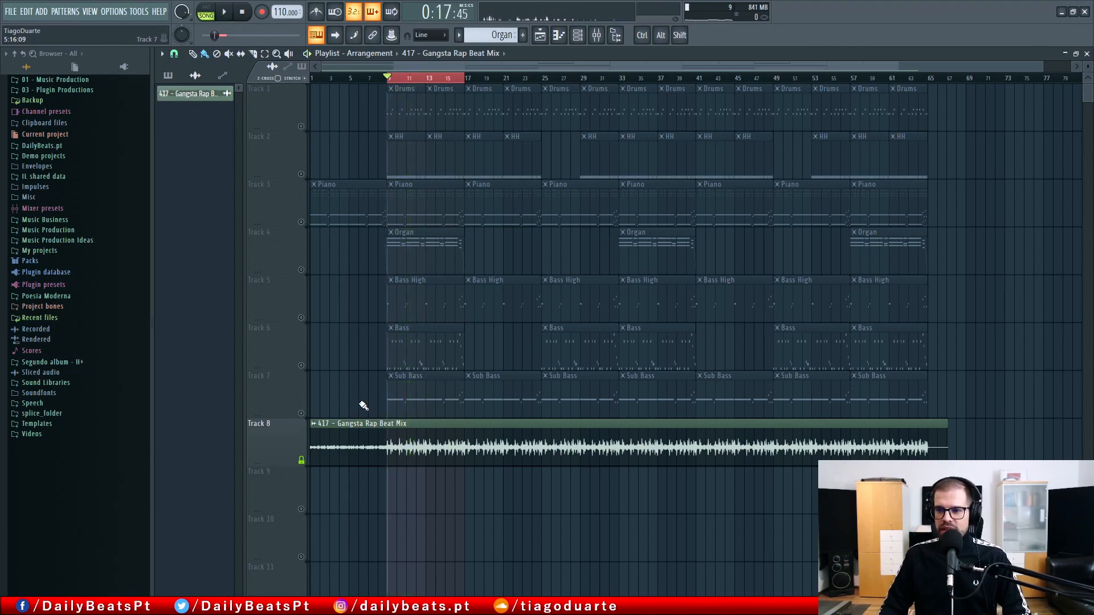
pyautogui.hotkey('alt', 'Tab')
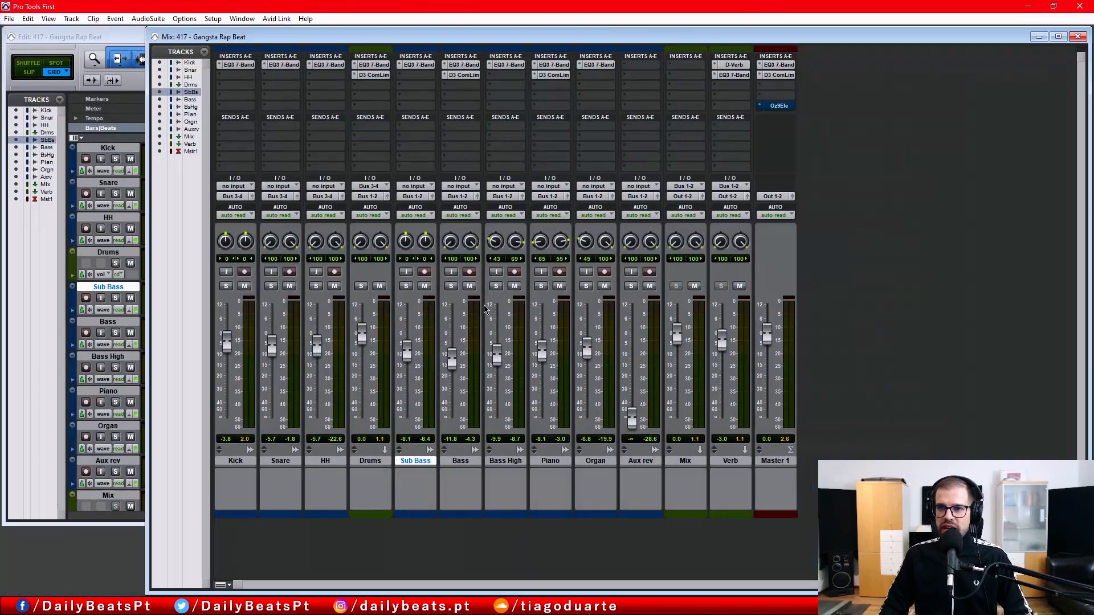
pyautogui.click(1030, 6)
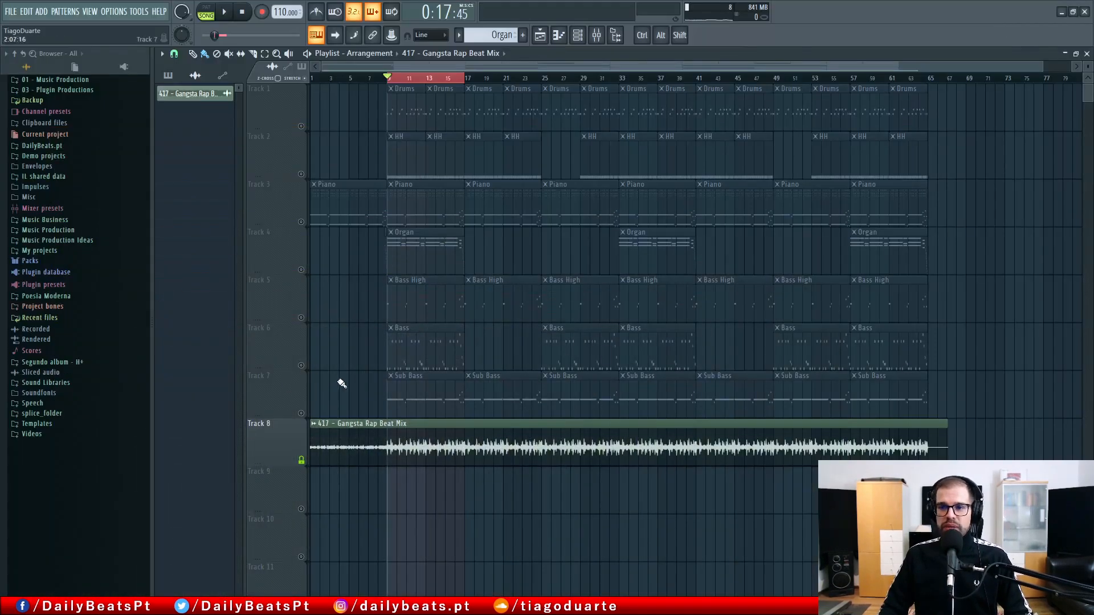